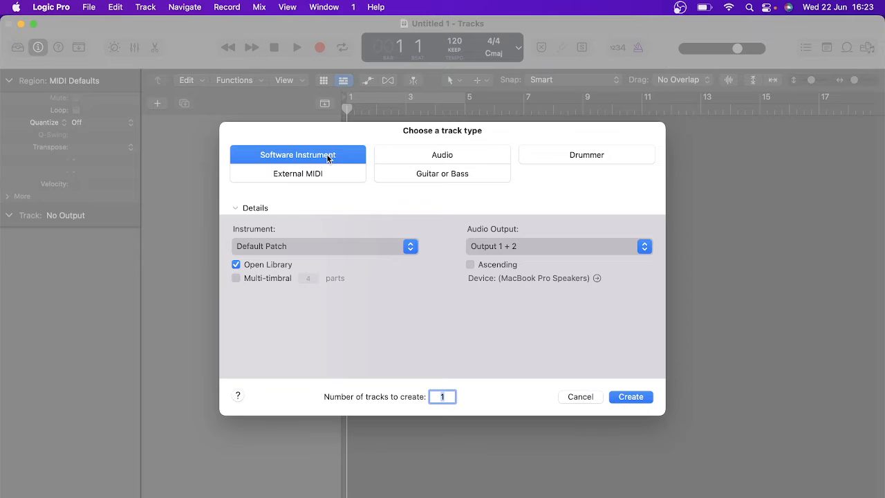
- Create one software instrument track and narrow the project window to expose the desktop files
{"action": "double_click", "coordinate": [326, 154]}
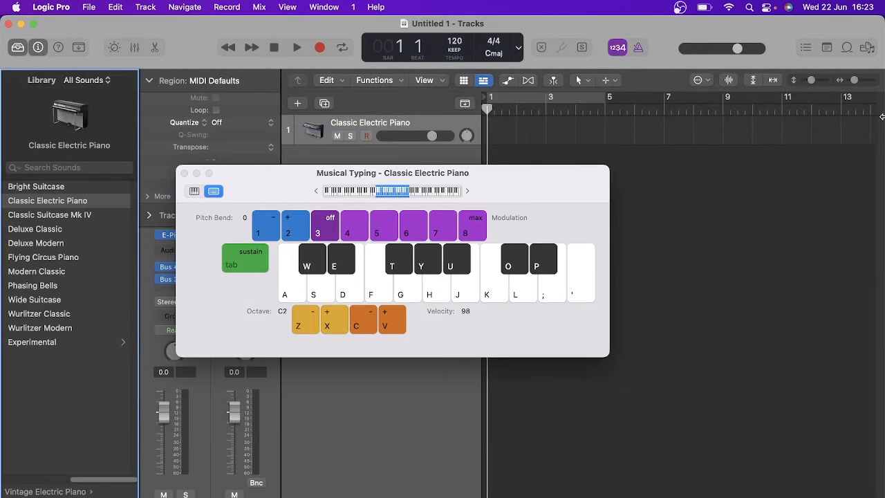
{"action": "left_click_drag", "start_coordinate": [883, 132], "coordinate": [564, 135]}
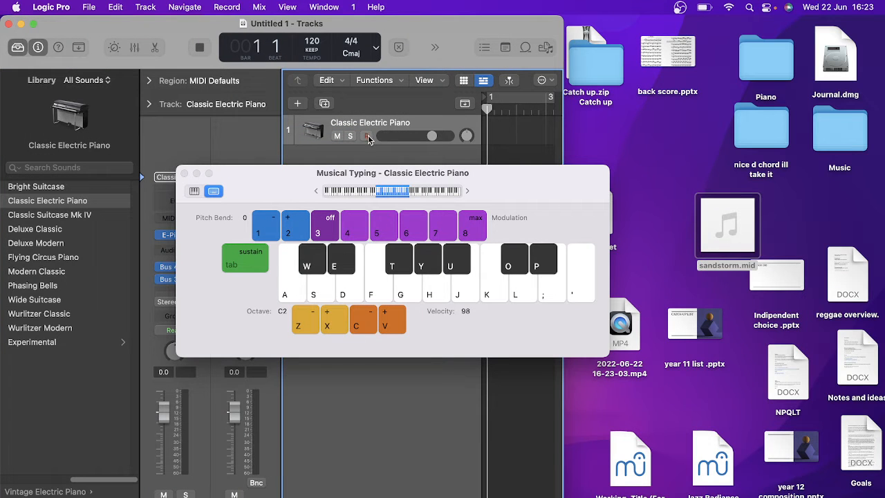
- Play a couple of test notes on the new track and close the Musical Typing keyboard
{"action": "key", "text": "d"}
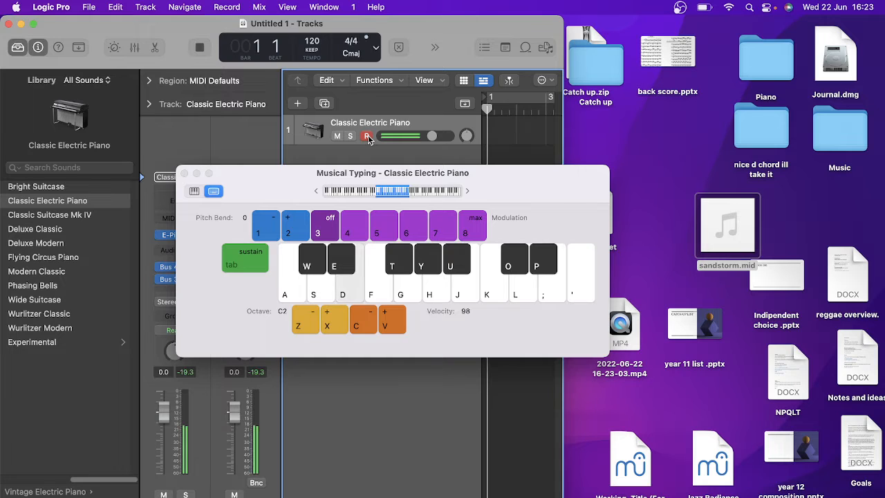
{"action": "key", "text": "h"}
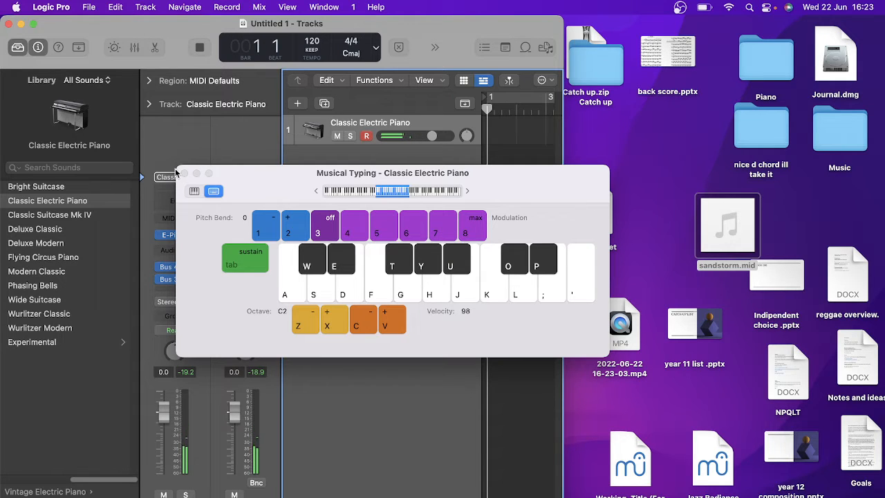
{"action": "left_click", "coordinate": [184, 174]}
- Rearrange the desktop files so that sandstorm.mid stands clear beside the project window
{"action": "left_click_drag", "start_coordinate": [703, 244], "coordinate": [663, 186]}
{"action": "left_click_drag", "start_coordinate": [605, 353], "coordinate": [735, 247]}
{"action": "left_click", "coordinate": [620, 321]}
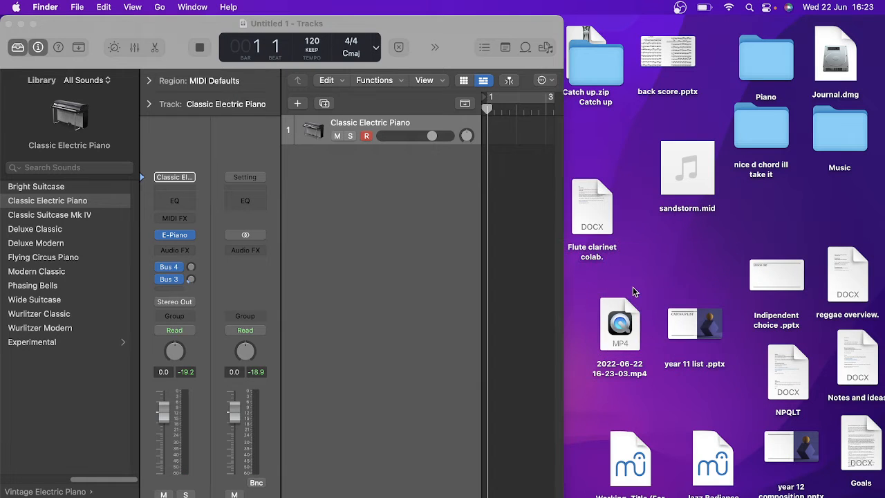
{"action": "left_click_drag", "start_coordinate": [620, 322], "coordinate": [842, 204]}
{"action": "left_click_drag", "start_coordinate": [677, 183], "coordinate": [583, 336]}
{"action": "left_click_drag", "start_coordinate": [592, 228], "coordinate": [780, 223]}
{"action": "left_click_drag", "start_coordinate": [605, 323], "coordinate": [654, 237]}
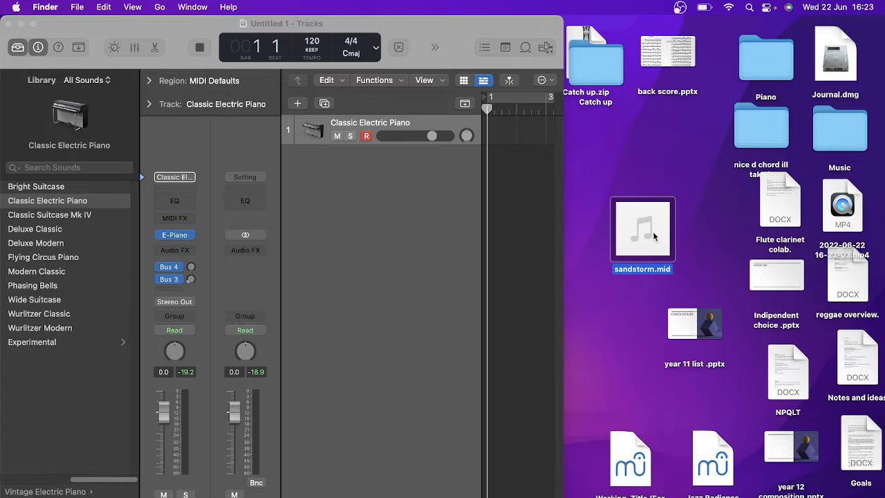
- Import sandstorm.mid into the arrangement at bar 2 with its tempo information, keeping the project's 25 fps frame rate
{"action": "mouse_move", "coordinate": [649, 218]}
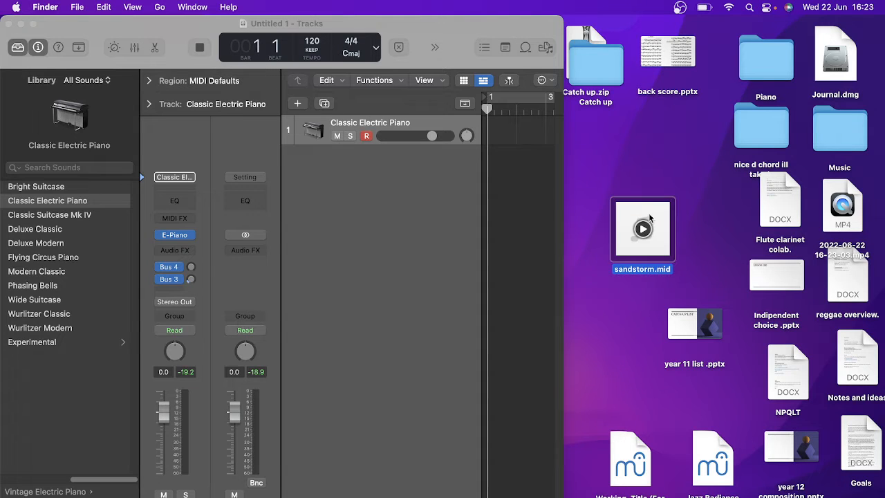
{"action": "left_click_drag", "start_coordinate": [650, 218], "coordinate": [522, 184]}
{"action": "left_click", "coordinate": [517, 112]}
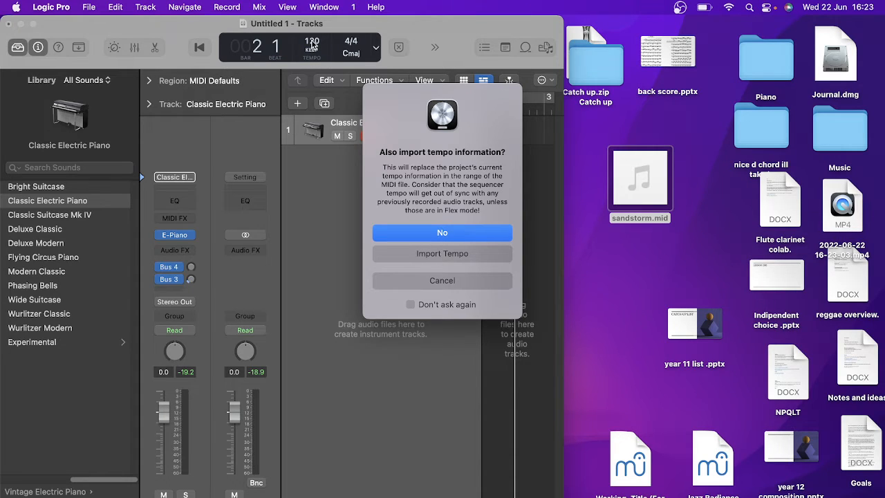
{"action": "left_click", "coordinate": [457, 253]}
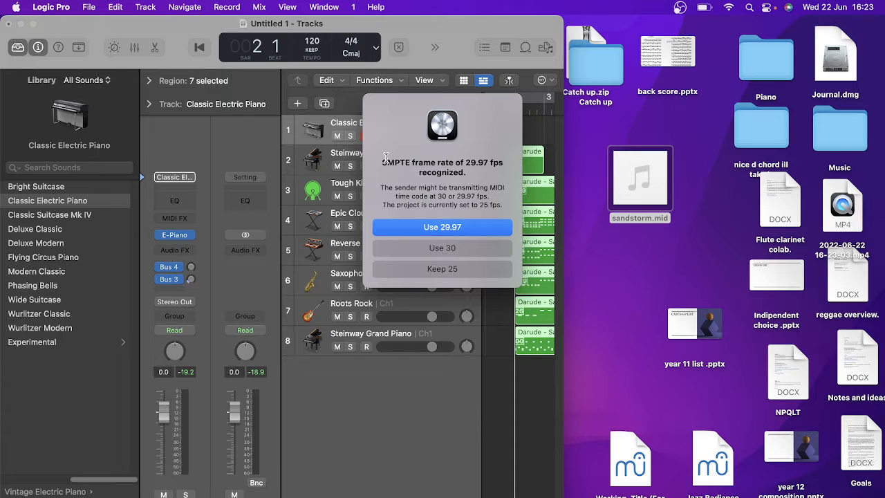
{"action": "left_click_drag", "start_coordinate": [385, 158], "coordinate": [444, 174]}
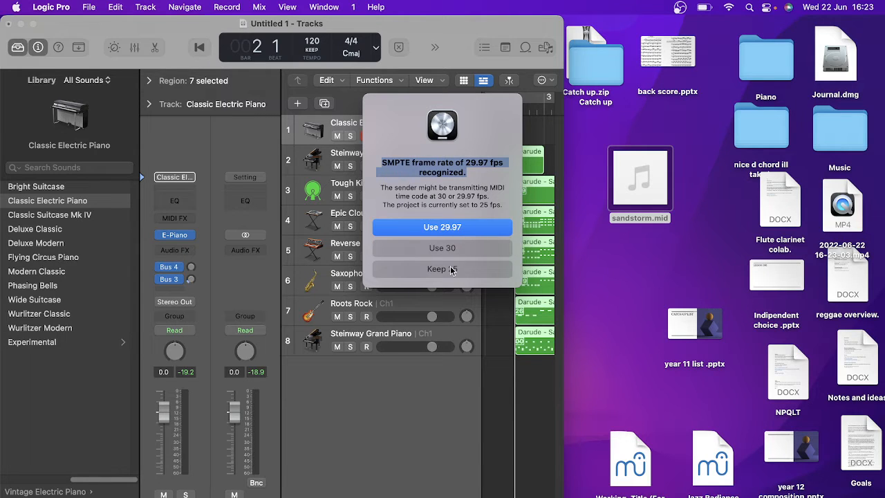
{"action": "left_click", "coordinate": [439, 269]}
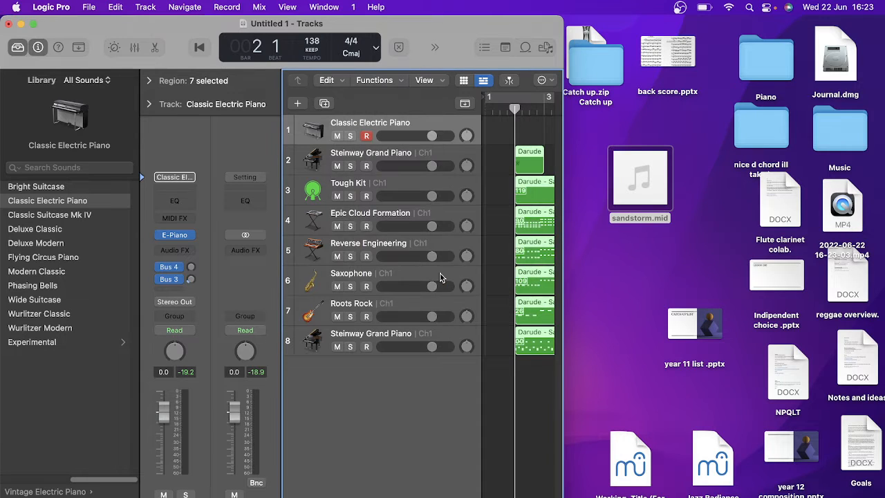
- Enlarge the project window to full screen and set the cycle range from bar 2 to bar 17
{"action": "left_click", "coordinate": [31, 24]}
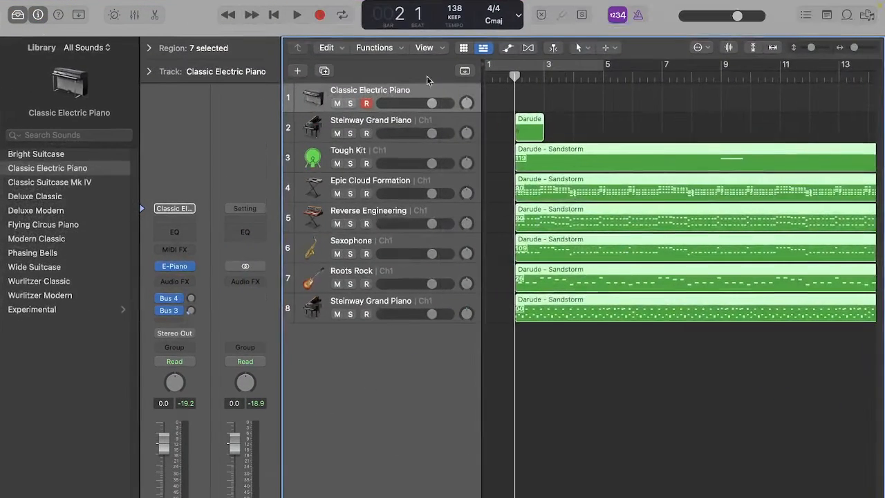
{"action": "left_click_drag", "start_coordinate": [506, 73], "coordinate": [841, 188]}
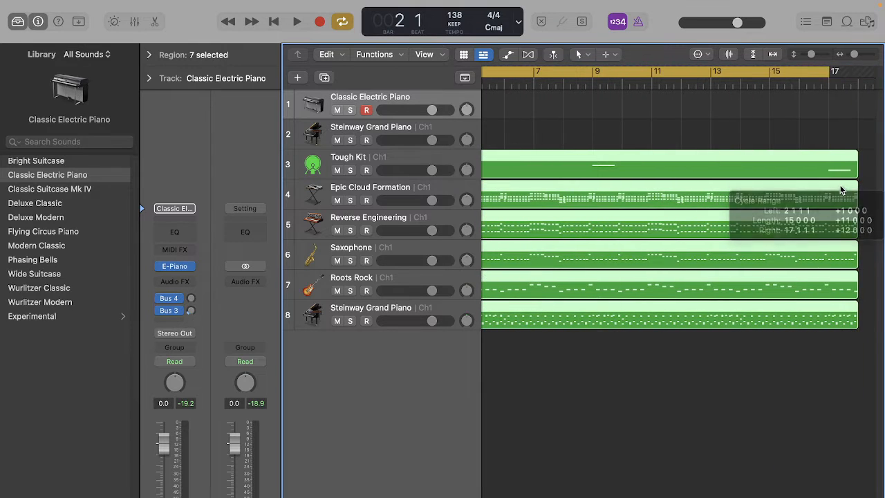
{"action": "key", "text": "c"}
{"action": "left_click", "coordinate": [831, 78]}
- Play back the imported arrangement for a few bars with the system volume raised, and stop it
{"action": "key", "text": "space"}
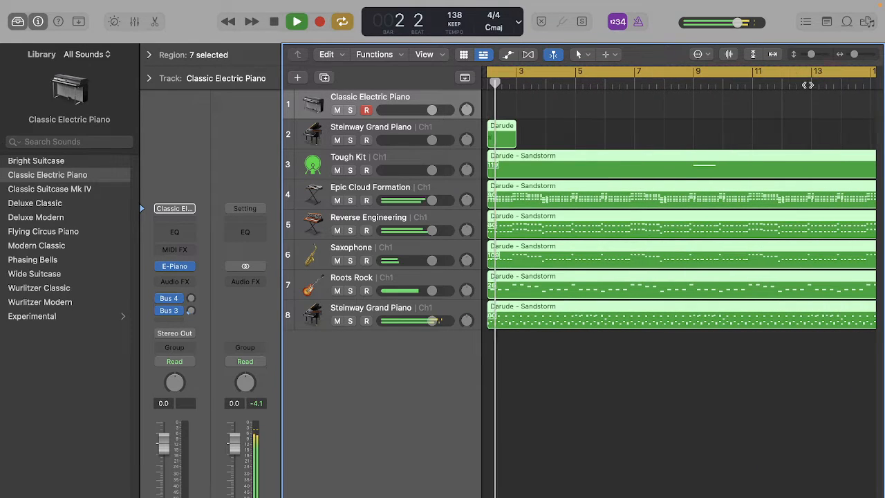
{"action": "key", "text": "XF86AudioRaiseVolume"}
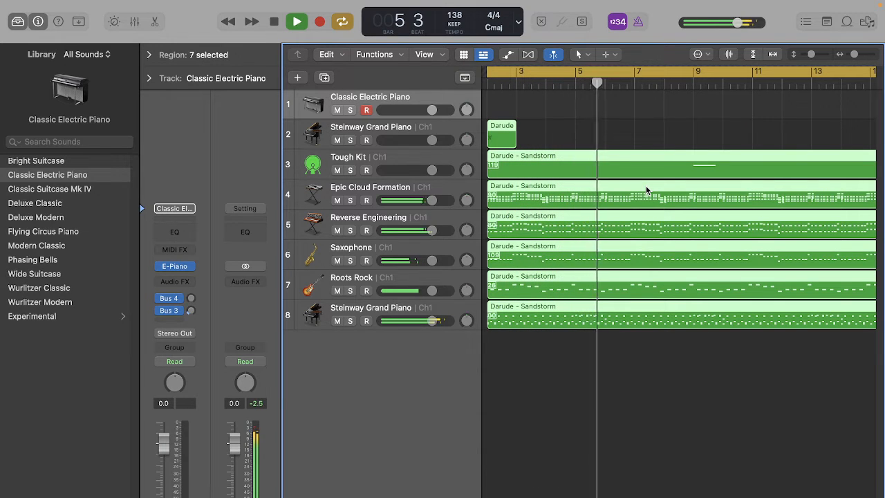
{"action": "key", "text": "space"}
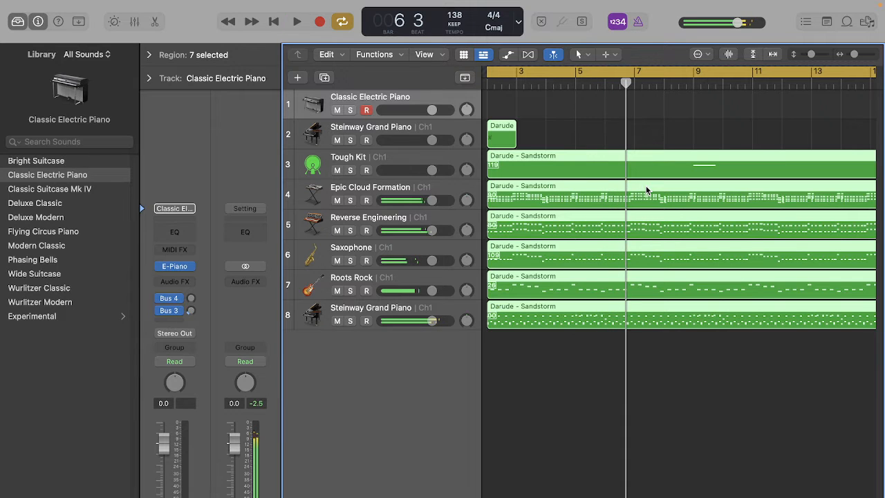
- Delete the empty Classic Electric Piano track above the imported tracks
{"action": "left_click", "coordinate": [551, 143]}
{"action": "left_click", "coordinate": [403, 133]}
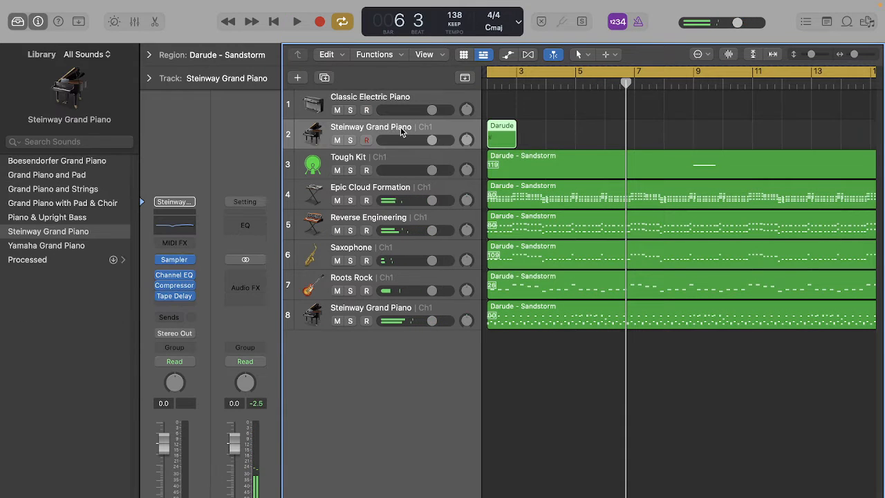
{"action": "left_click", "coordinate": [385, 99]}
{"action": "right_click", "coordinate": [385, 99]}
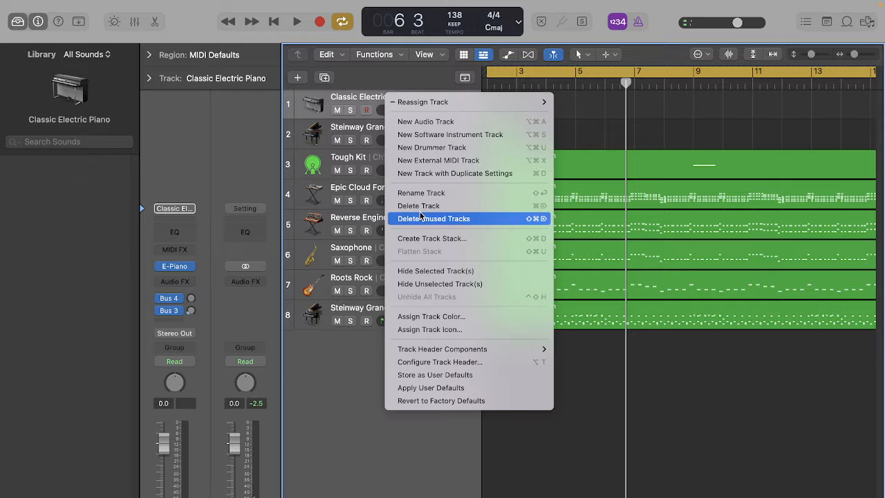
{"action": "left_click", "coordinate": [417, 206]}
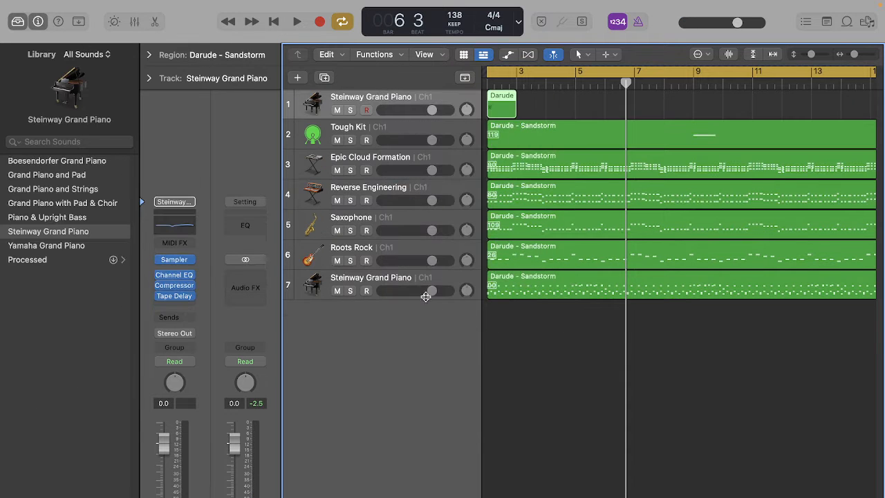
- Rename the lowest Steinway Grand Piano track as Drums
{"action": "double_click", "coordinate": [393, 278]}
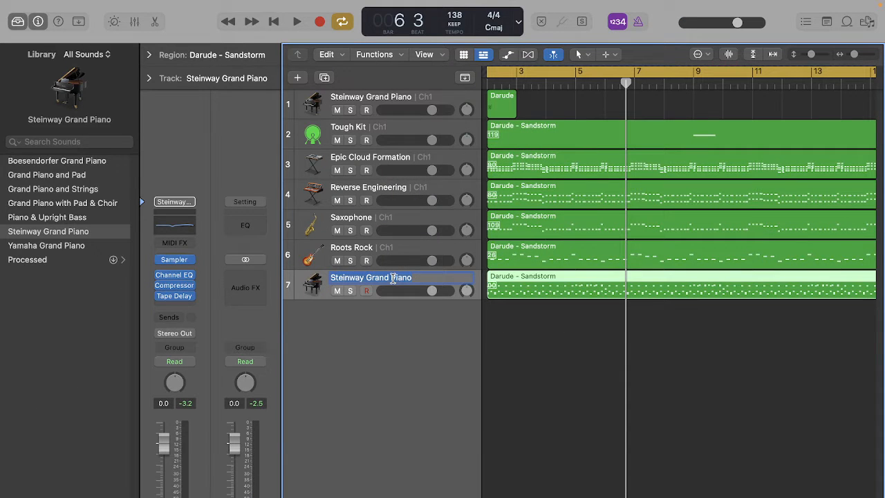
{"action": "type", "text": "Drums"}
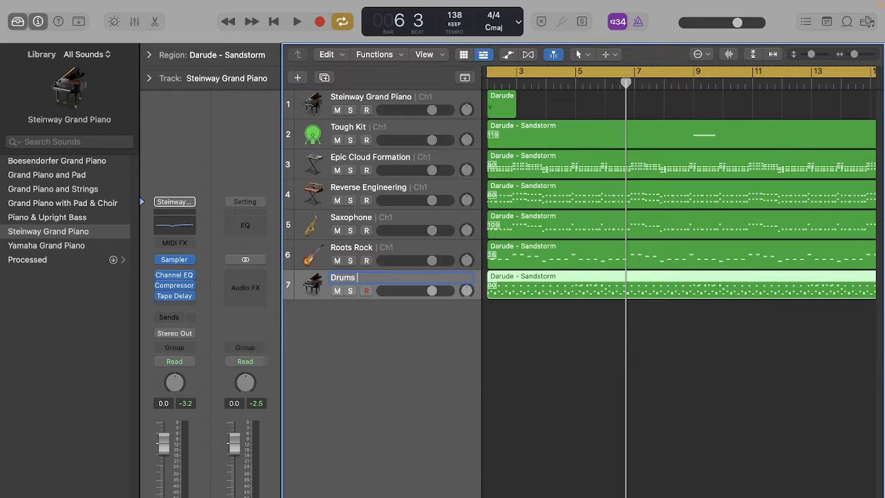
{"action": "key", "text": "Return"}
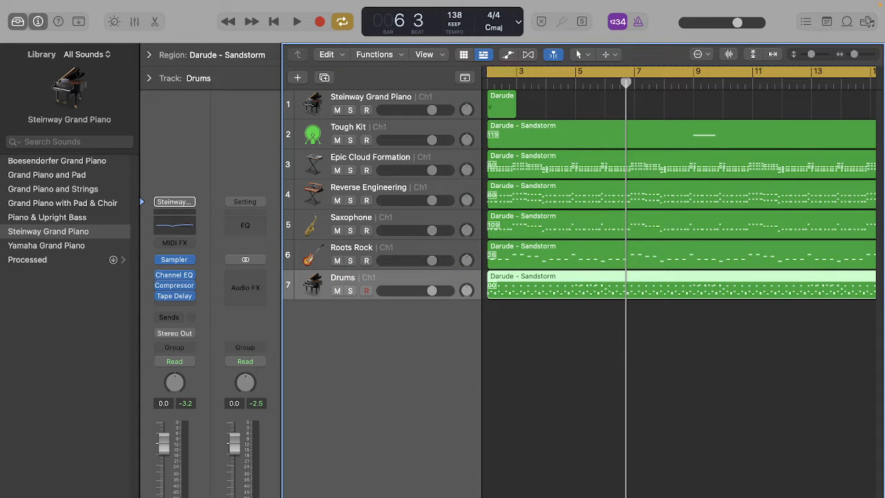
{"action": "left_click", "coordinate": [581, 373]}
{"action": "left_click", "coordinate": [374, 286]}
- Hide the Library and toggle the Inspector off and back on, leaving the Drums channel strip displayed
{"action": "left_click", "coordinate": [17, 22]}
{"action": "left_click", "coordinate": [18, 21]}
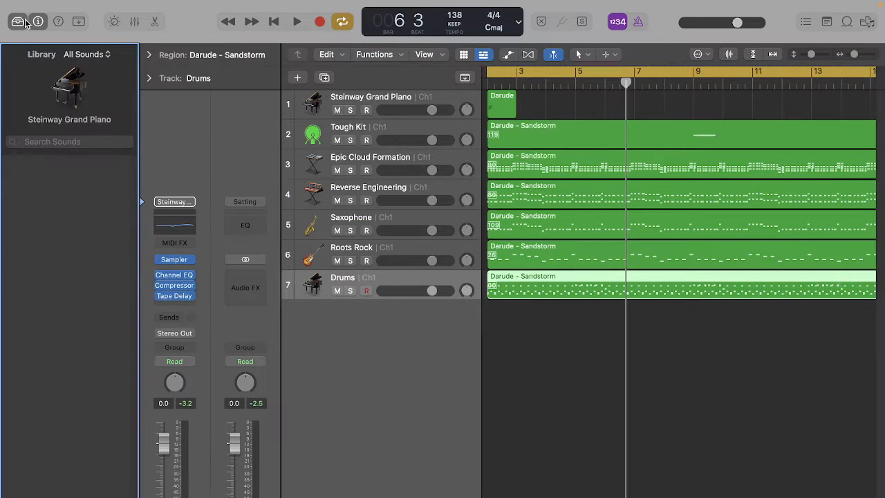
{"action": "left_click", "coordinate": [19, 24]}
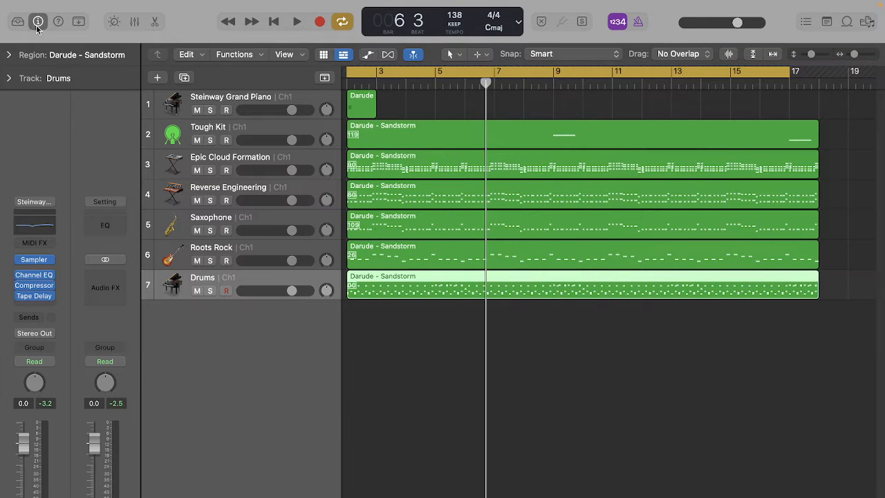
{"action": "left_click", "coordinate": [38, 23]}
{"action": "left_click", "coordinate": [38, 22]}
- Replace the Sampler instrument on the Drums track with the stereo Drum Kit Designer
{"action": "left_click", "coordinate": [51, 262]}
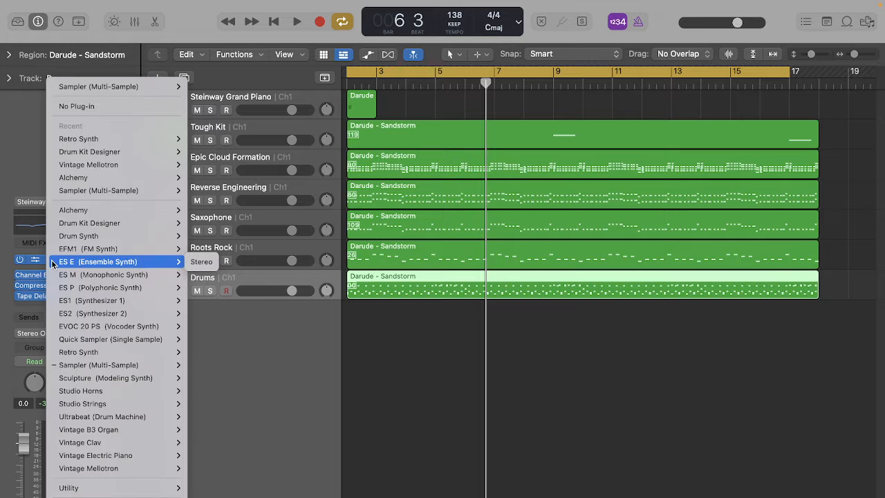
{"action": "mouse_move", "coordinate": [97, 223]}
{"action": "left_click", "coordinate": [207, 224]}
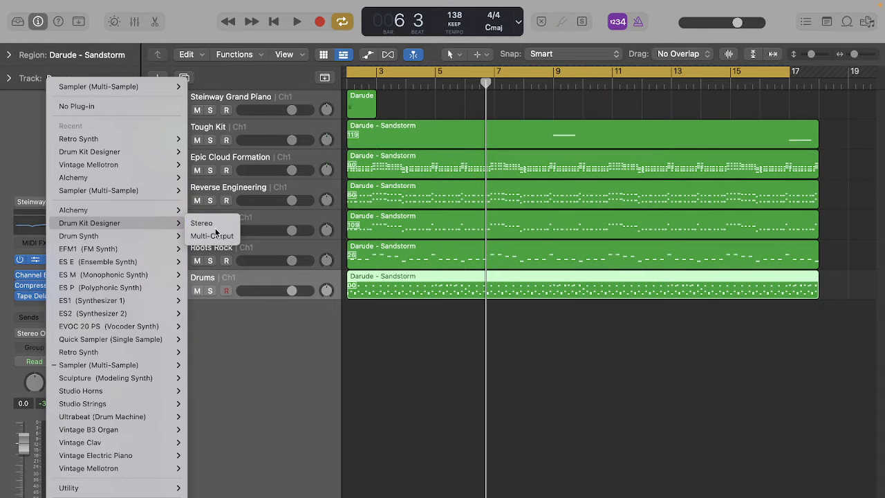
- Solo the Drums track and start playback with the Drum Kit Designer window moved back into full view
{"action": "left_click_drag", "start_coordinate": [357, 76], "coordinate": [340, 369]}
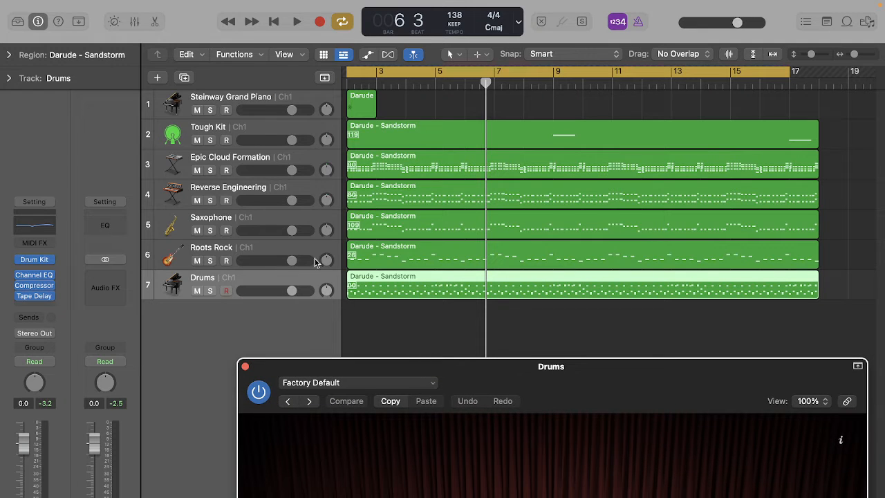
{"action": "left_click", "coordinate": [210, 290]}
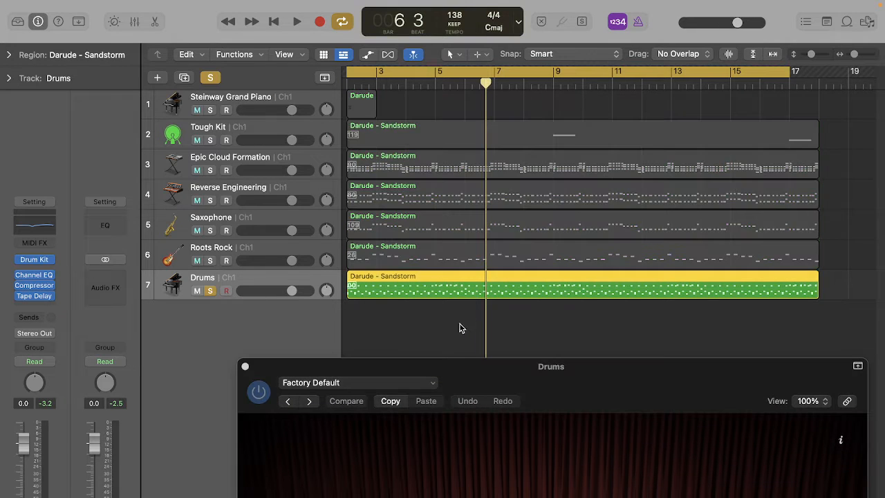
{"action": "left_click_drag", "start_coordinate": [460, 379], "coordinate": [533, 17]}
{"action": "key", "text": "space"}
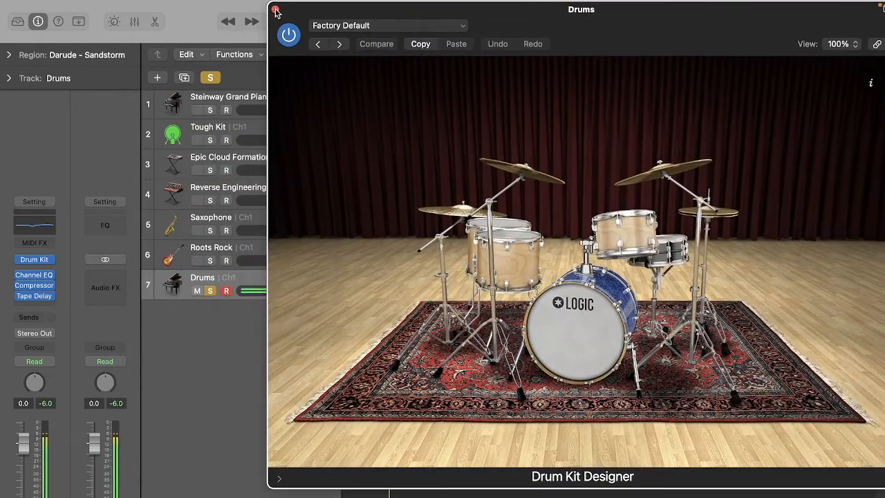
- Audition the East Bay Kit, Four on the Floor Kit and Heavy Kit presets, leaving Heavy Kit loaded
{"action": "left_click", "coordinate": [373, 27]}
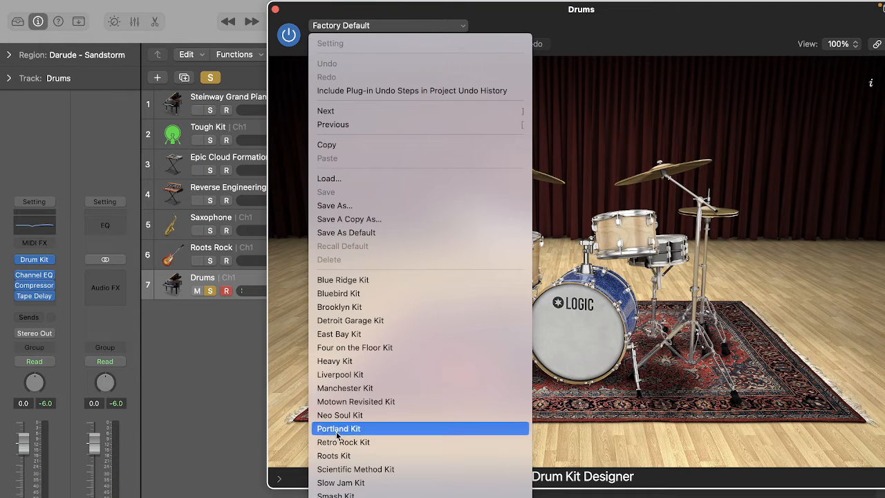
{"action": "left_click", "coordinate": [339, 339]}
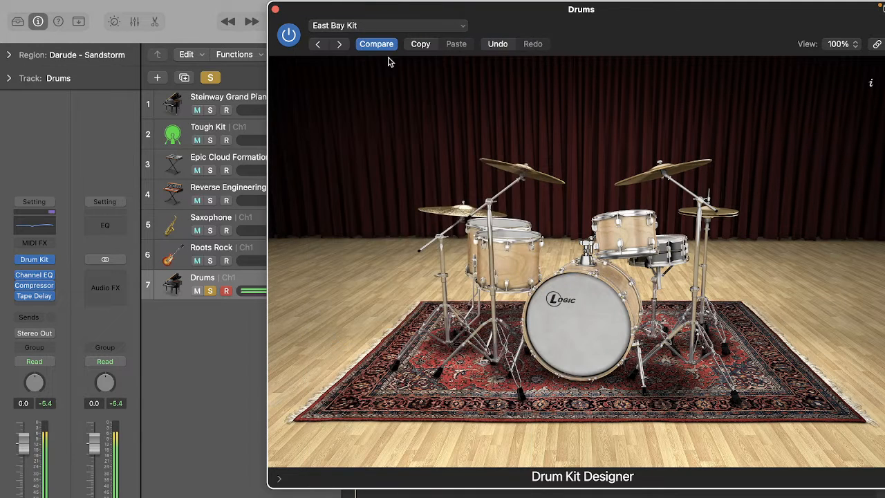
{"action": "left_click", "coordinate": [340, 44]}
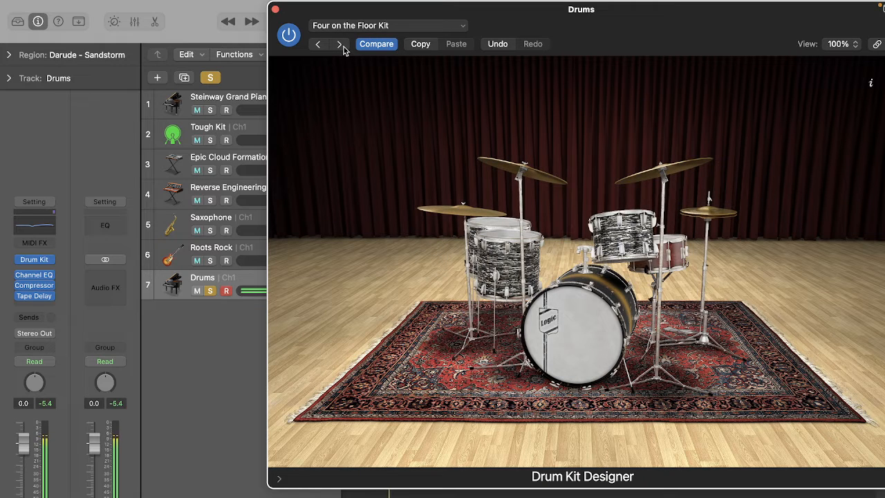
{"action": "left_click", "coordinate": [340, 43]}
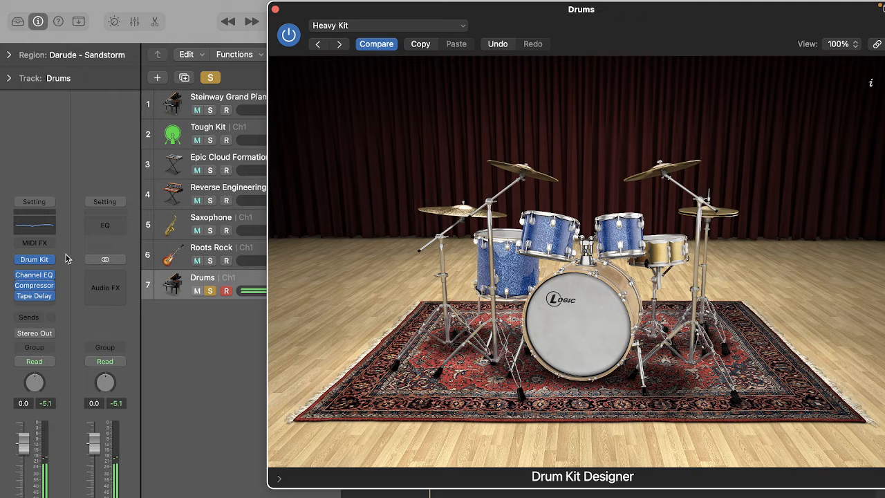
- Replace Drum Kit Designer on the Drums track with Ultrabeat and briefly play the soloed drums through it
{"action": "mouse_move", "coordinate": [56, 265]}
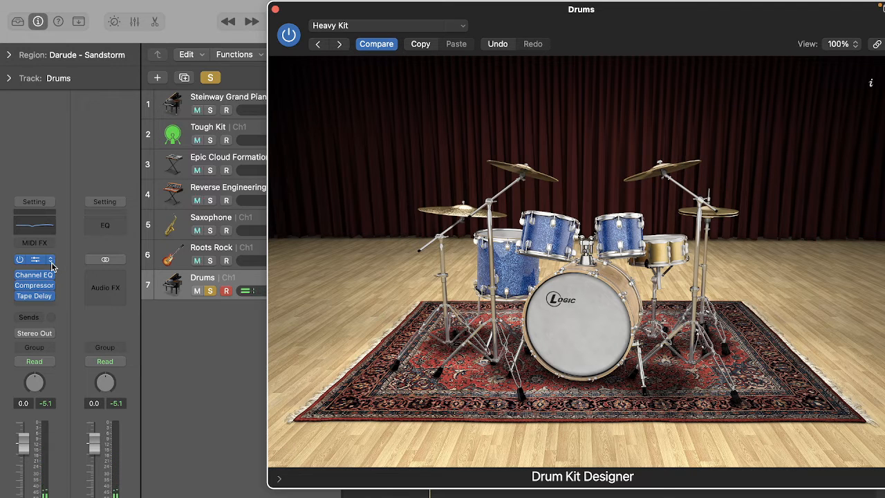
{"action": "left_click", "coordinate": [51, 261]}
{"action": "mouse_move", "coordinate": [69, 289]}
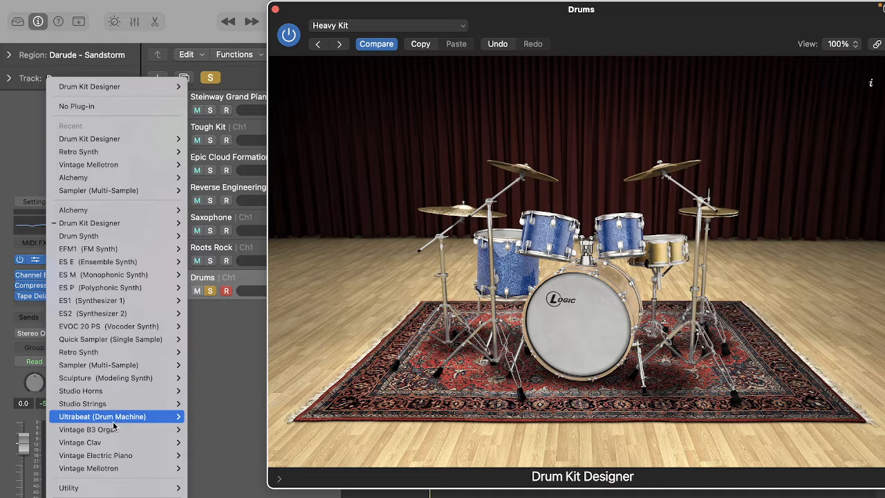
{"action": "mouse_move", "coordinate": [114, 425]}
{"action": "left_click", "coordinate": [211, 419]}
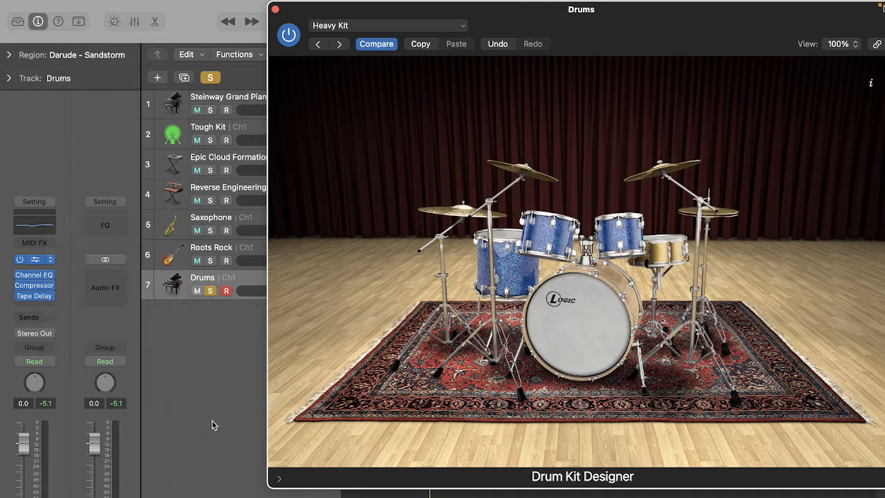
{"action": "left_click_drag", "start_coordinate": [563, 54], "coordinate": [629, 103]}
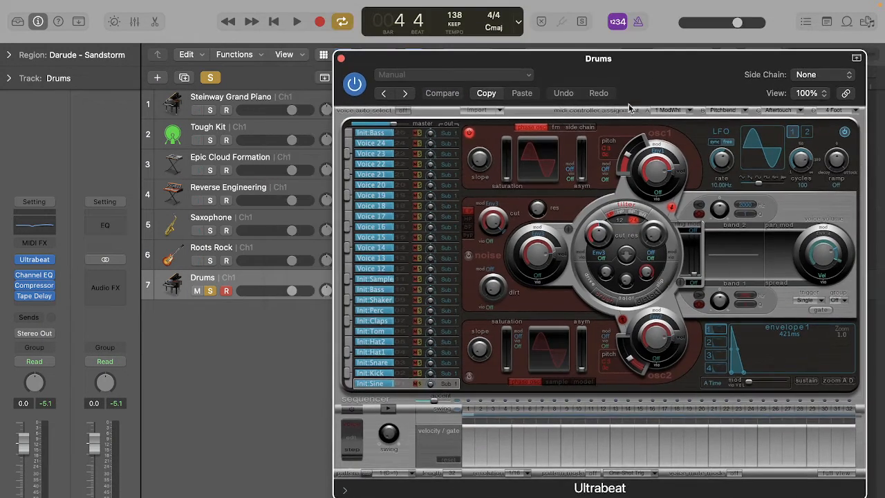
{"action": "key", "text": "space"}
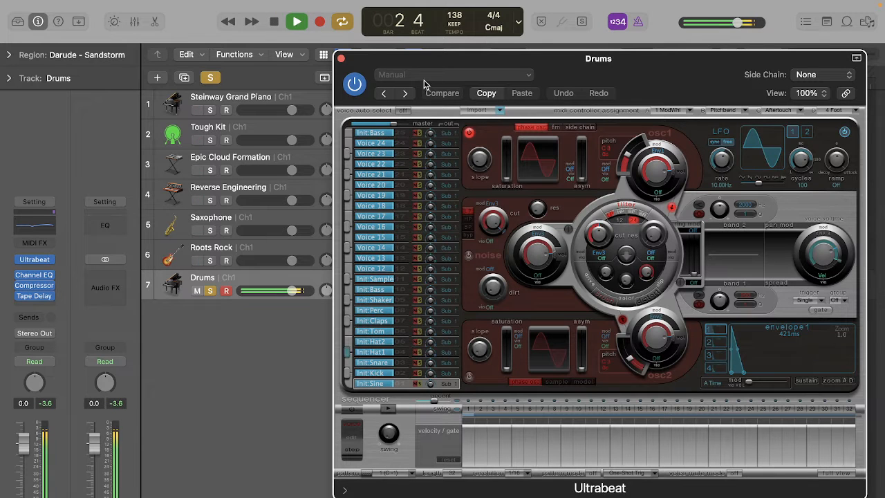
{"action": "key", "text": "space"}
- Load the Broken Beat Kit 01 drum kit in Ultrabeat and audition it on the Drums track
{"action": "left_click", "coordinate": [424, 76]}
{"action": "mouse_move", "coordinate": [425, 329]}
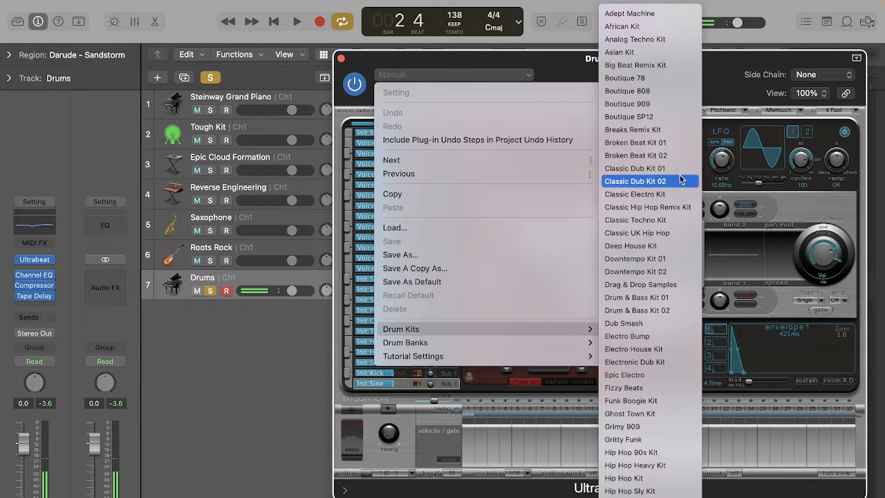
{"action": "left_click", "coordinate": [654, 141]}
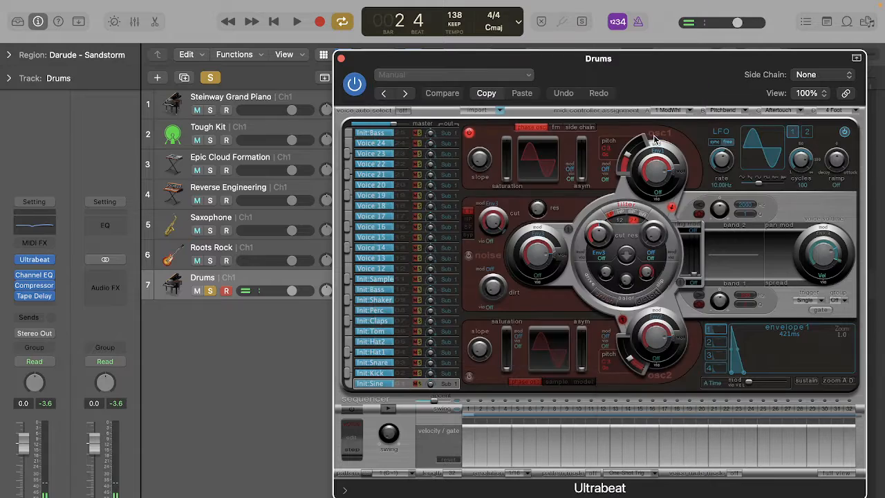
{"action": "key", "text": "space"}
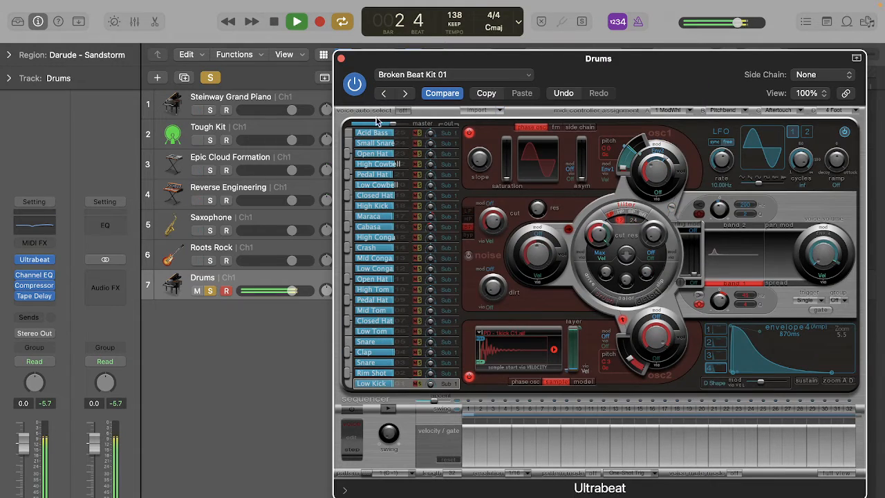
{"action": "left_click_drag", "start_coordinate": [598, 63], "coordinate": [686, 87]}
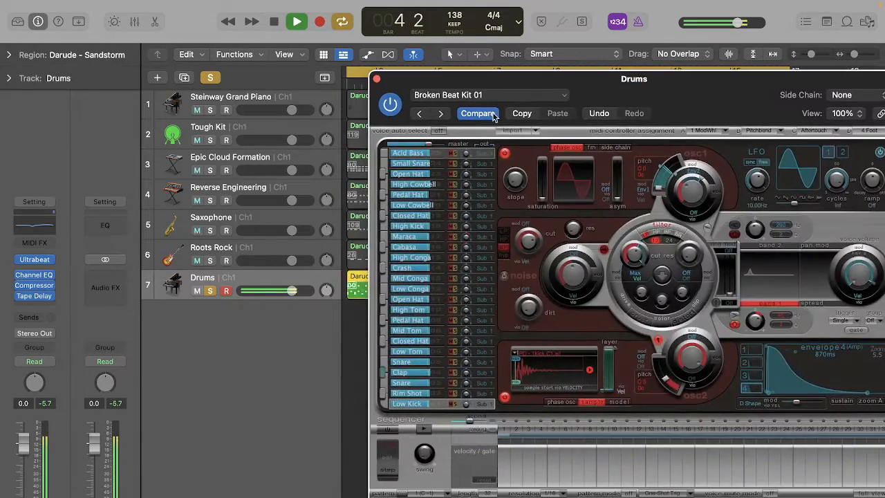
{"action": "key", "text": "space"}
- Audition the successive Ultrabeat kits from Broken Beat Kit 02 onward, leave Classic Hip Hop Remix Kit loaded, and close the plug-in window
{"action": "left_click", "coordinate": [442, 117]}
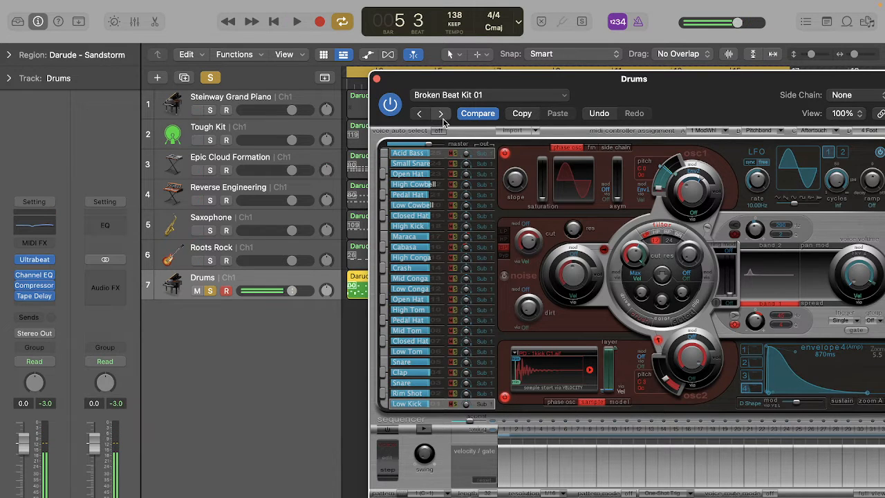
{"action": "key", "text": "space"}
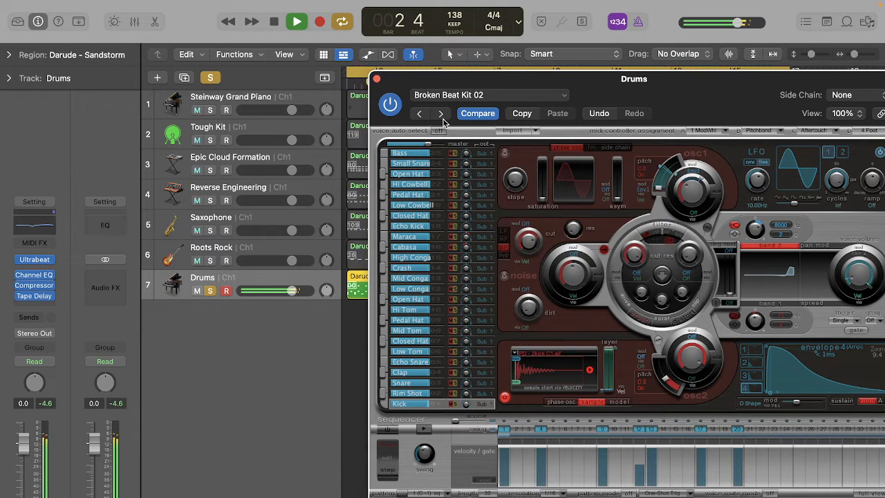
{"action": "left_click", "coordinate": [441, 115]}
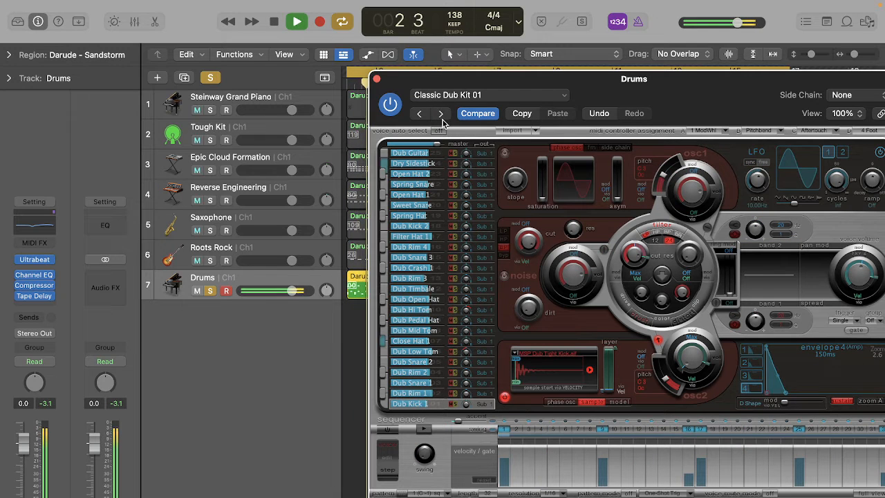
{"action": "left_click", "coordinate": [441, 118]}
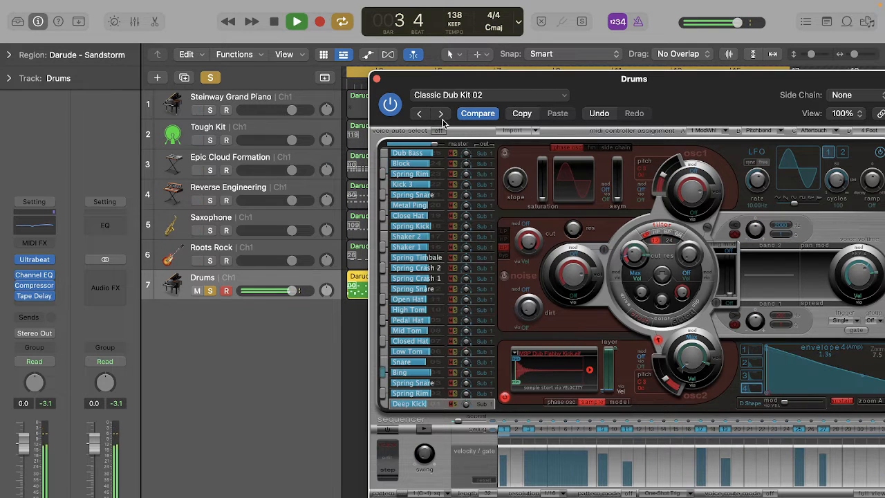
{"action": "left_click", "coordinate": [441, 114]}
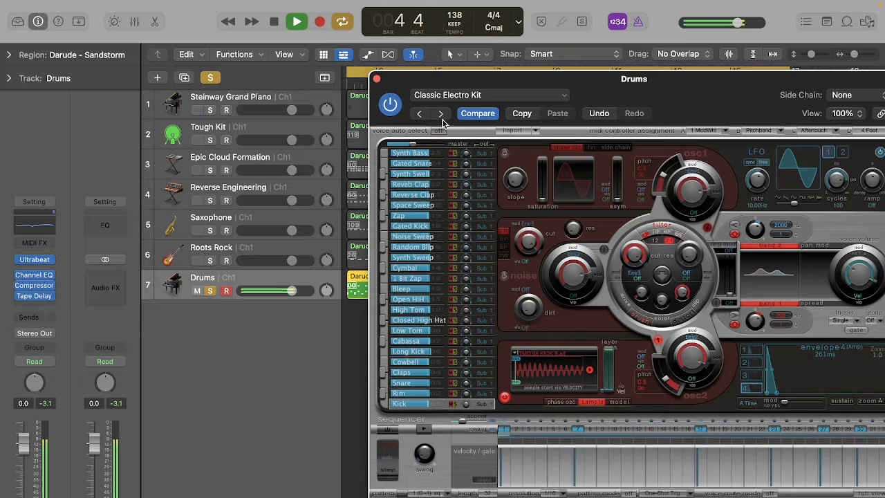
{"action": "left_click", "coordinate": [441, 115]}
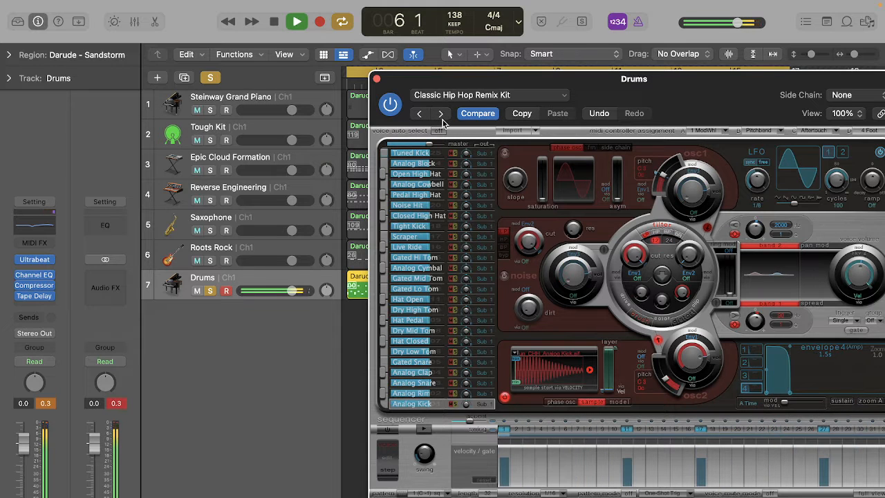
{"action": "key", "text": "space"}
{"action": "left_click", "coordinate": [376, 79]}
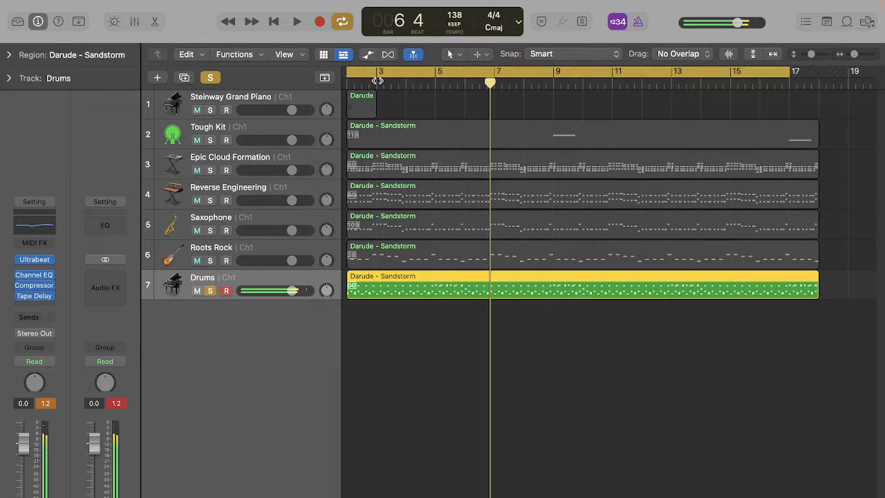
- Open the Drums region in the Piano Roll and move all its notes up one semitone, putting the lowest row on C1, Analog Kick
{"action": "double_click", "coordinate": [423, 283]}
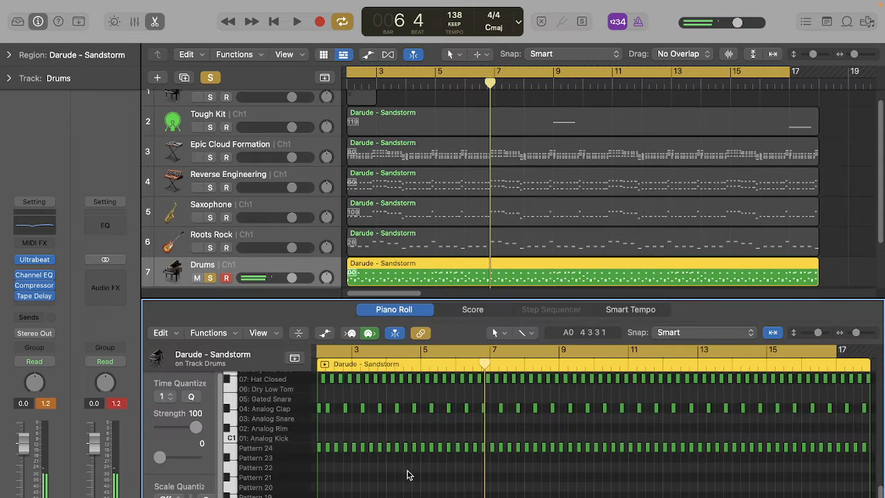
{"action": "left_click", "coordinate": [322, 447]}
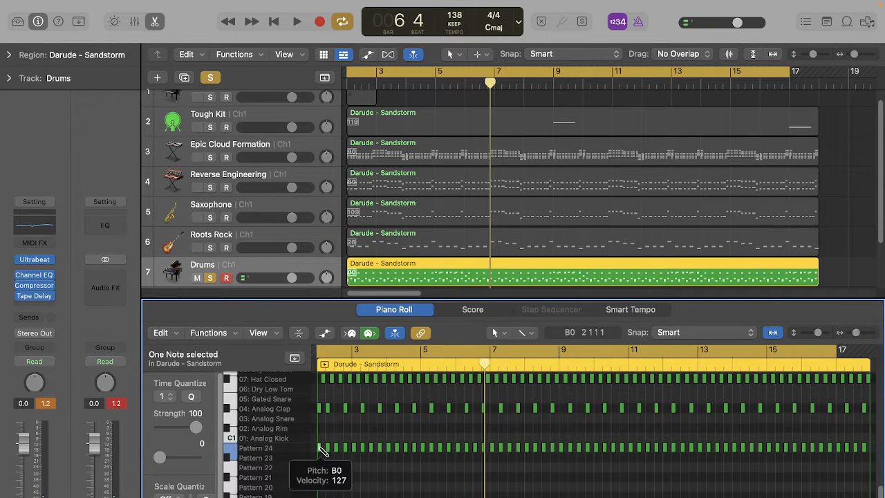
{"action": "key", "text": "super+a"}
{"action": "scroll", "coordinate": [318, 445], "scroll_direction": "up", "scroll_amount": 5}
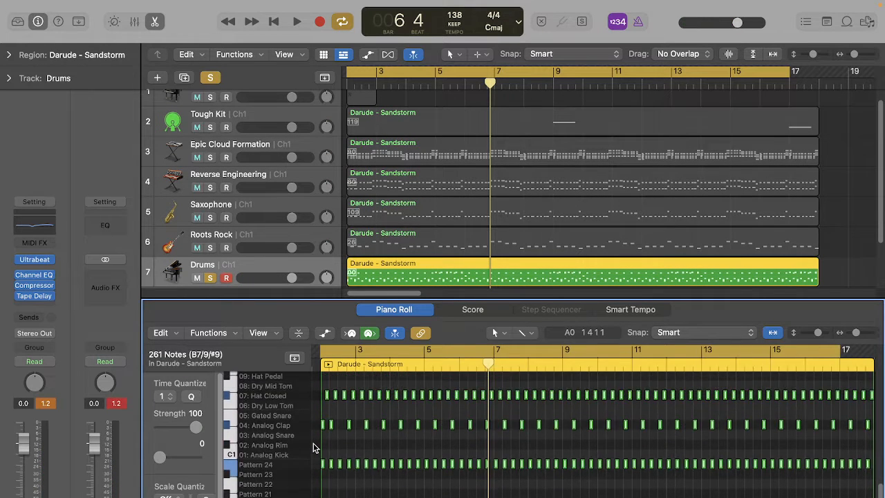
{"action": "scroll", "coordinate": [313, 447], "scroll_direction": "down", "scroll_amount": 15}
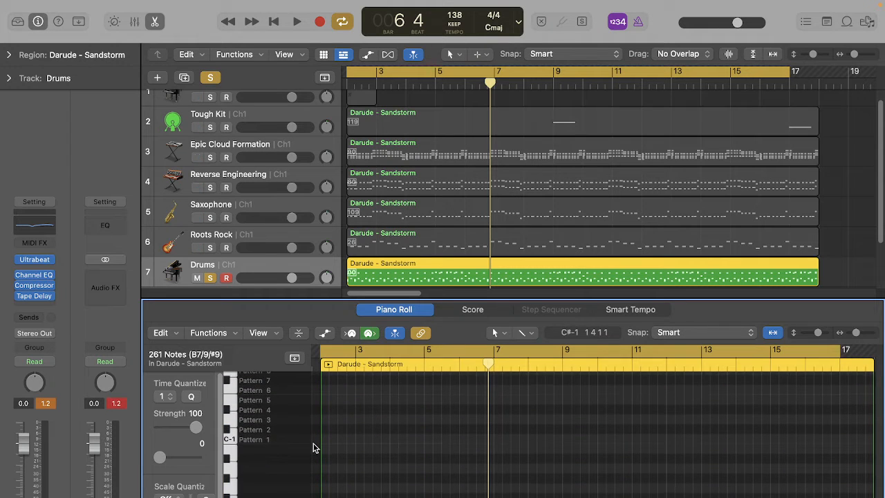
{"action": "scroll", "coordinate": [312, 447], "scroll_direction": "up", "scroll_amount": 10}
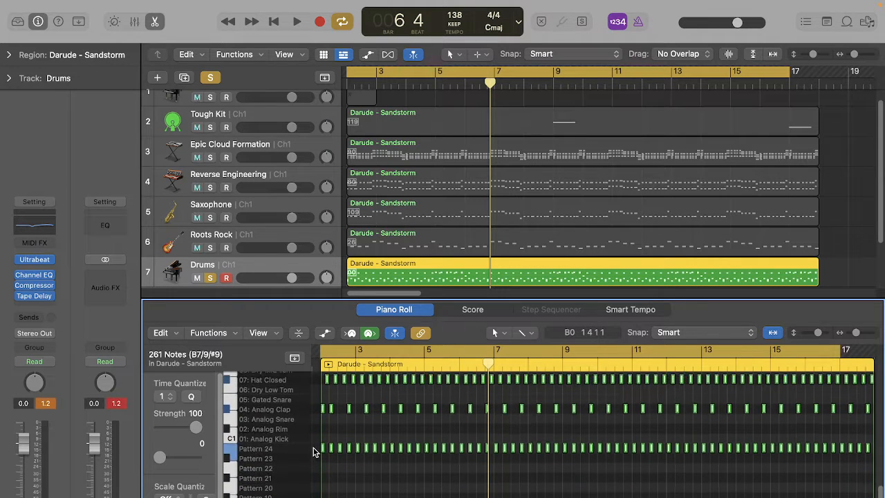
{"action": "left_click_drag", "start_coordinate": [323, 463], "coordinate": [324, 490]}
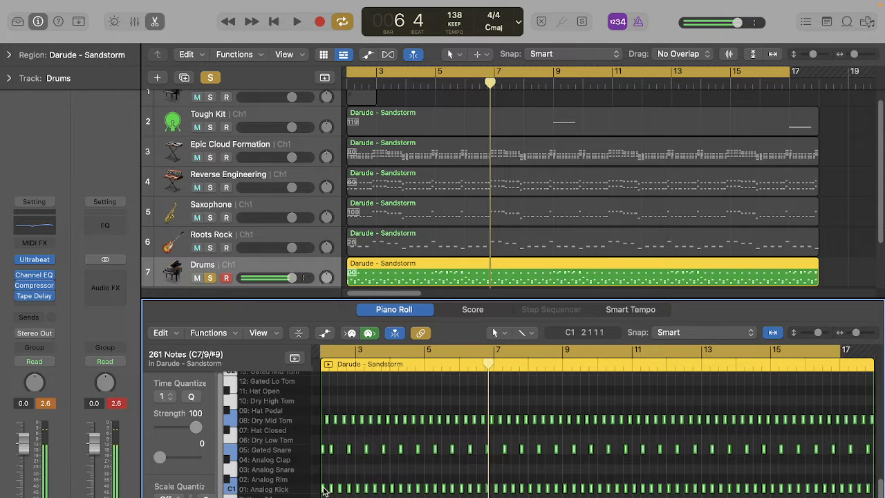
- Play the transposed drums, turn off solo to hear them with all the tracks, and stop playback
{"action": "key", "text": "space"}
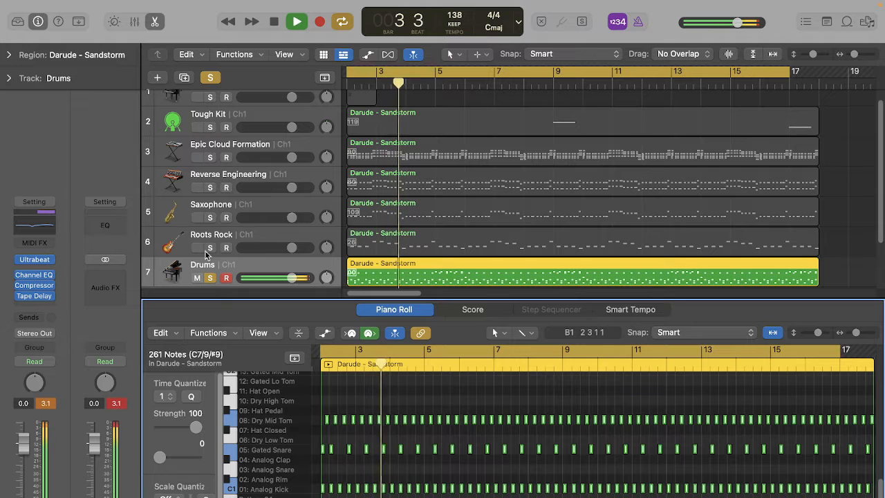
{"action": "left_click", "coordinate": [215, 81]}
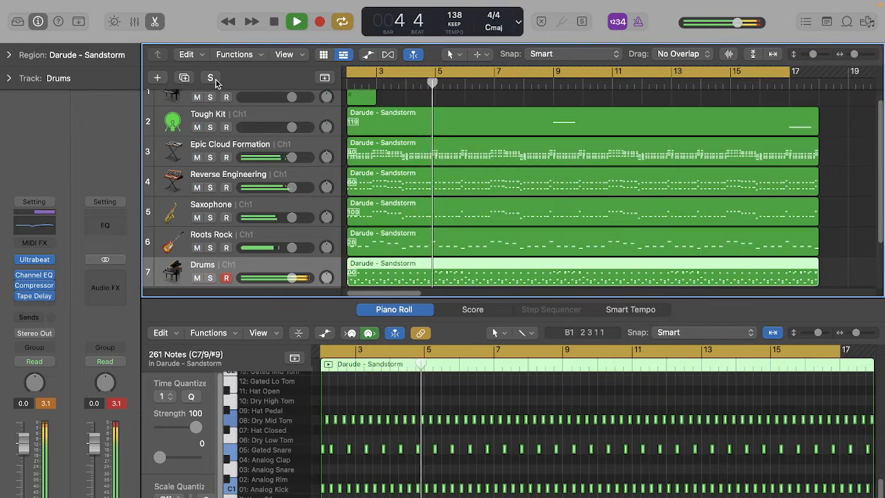
{"action": "key", "text": "space"}
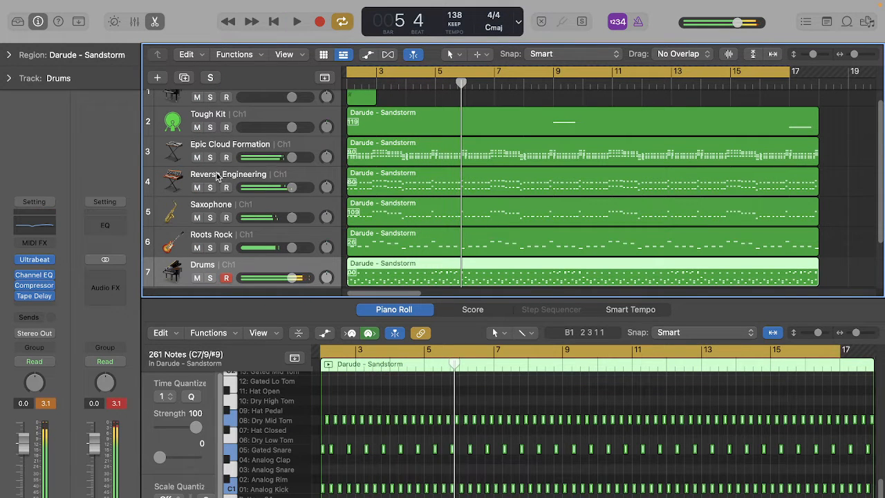
- Solo the Saxophone track, replace its Sampler instrument with the stereo Retro Synth, and start playback
{"action": "left_click", "coordinate": [218, 220]}
{"action": "left_click", "coordinate": [212, 219]}
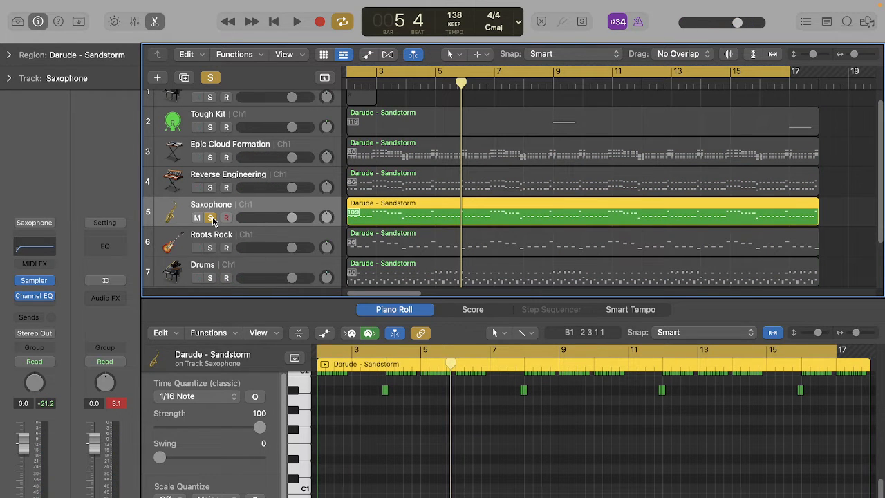
{"action": "left_click", "coordinate": [50, 282]}
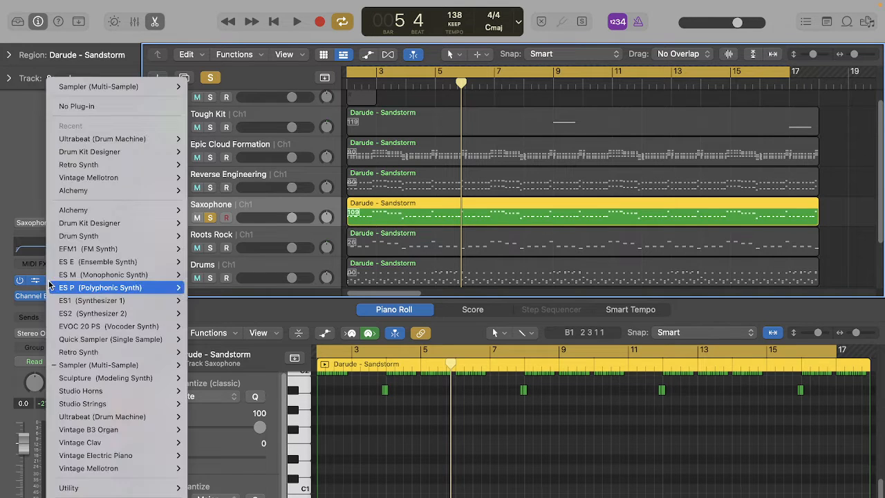
{"action": "mouse_move", "coordinate": [82, 353]}
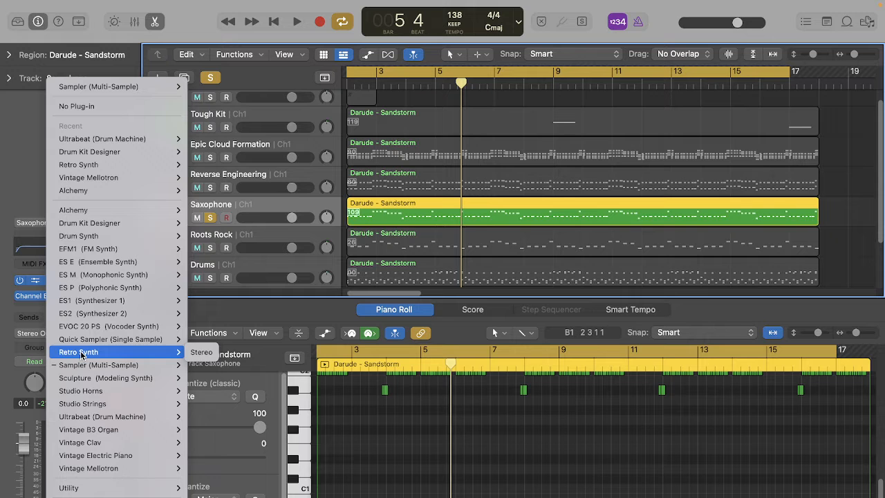
{"action": "left_click", "coordinate": [203, 354]}
{"action": "key", "text": "space"}
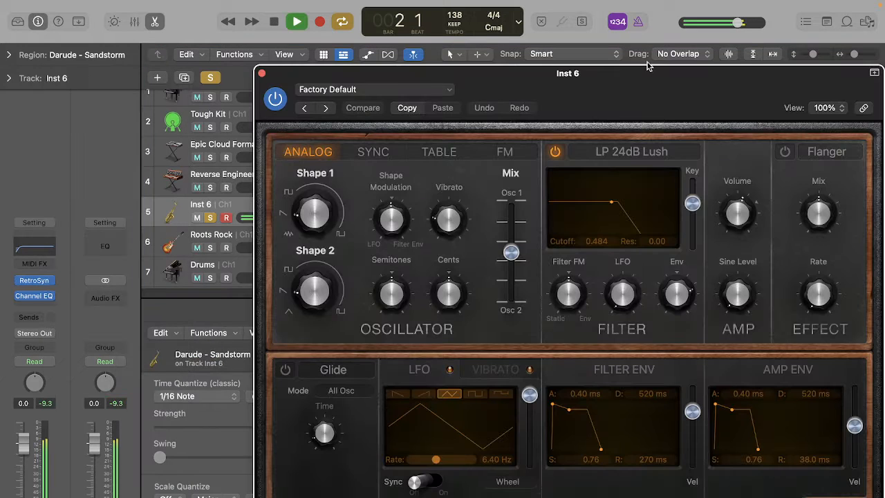
- Audition Retro Synth's Synth Leads presets, including Dance Basic Lead, leave Digicream loaded, and close the plug-in window
{"action": "left_click_drag", "start_coordinate": [543, 55], "coordinate": [527, 53]}
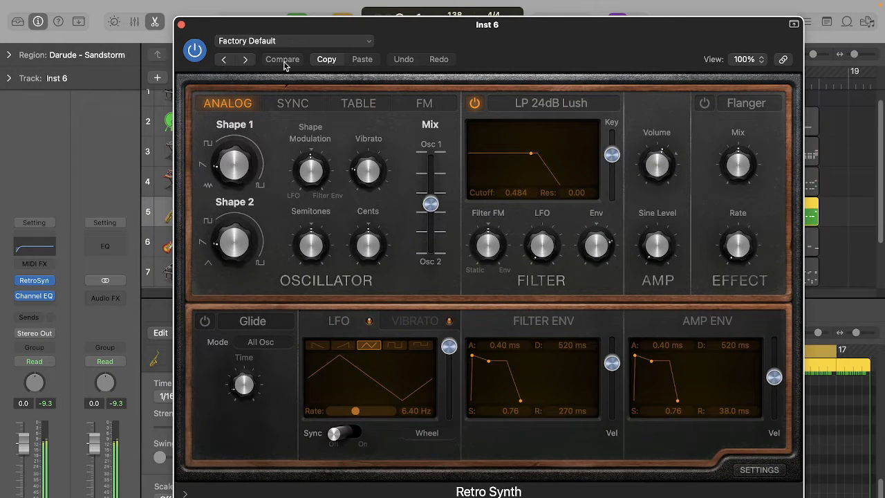
{"action": "left_click", "coordinate": [254, 43]}
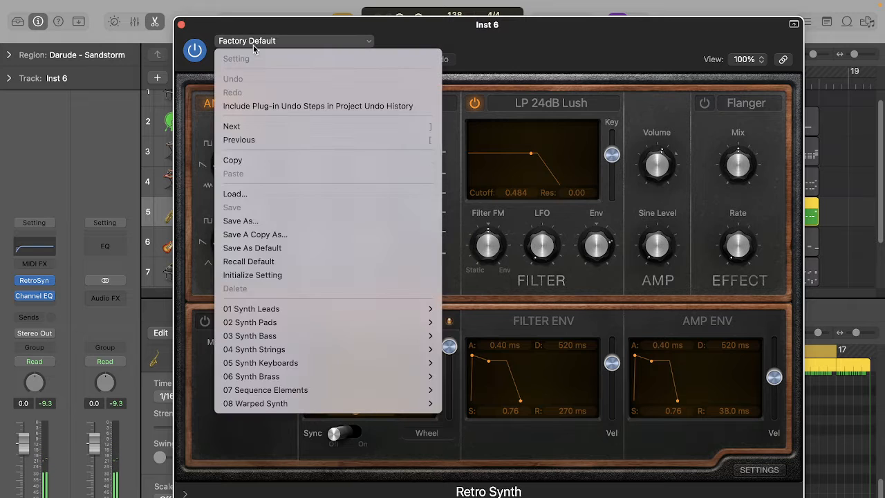
{"action": "mouse_move", "coordinate": [276, 312]}
{"action": "left_click", "coordinate": [472, 310]}
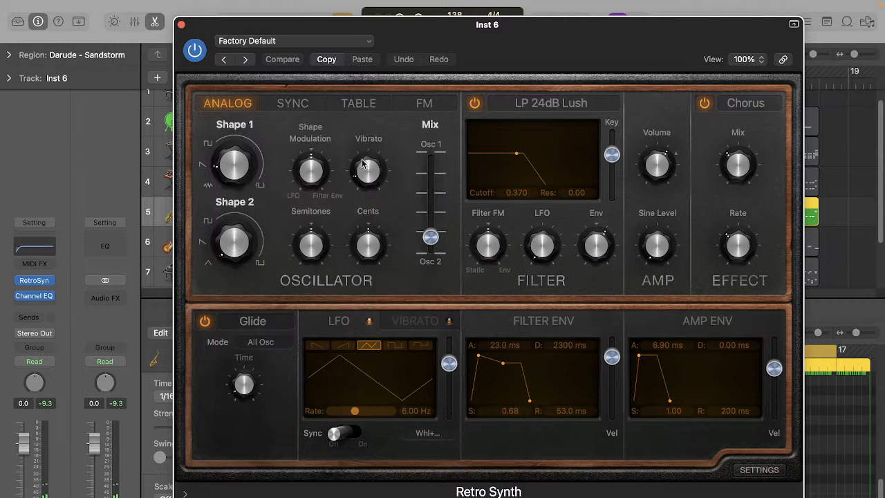
{"action": "left_click", "coordinate": [247, 62]}
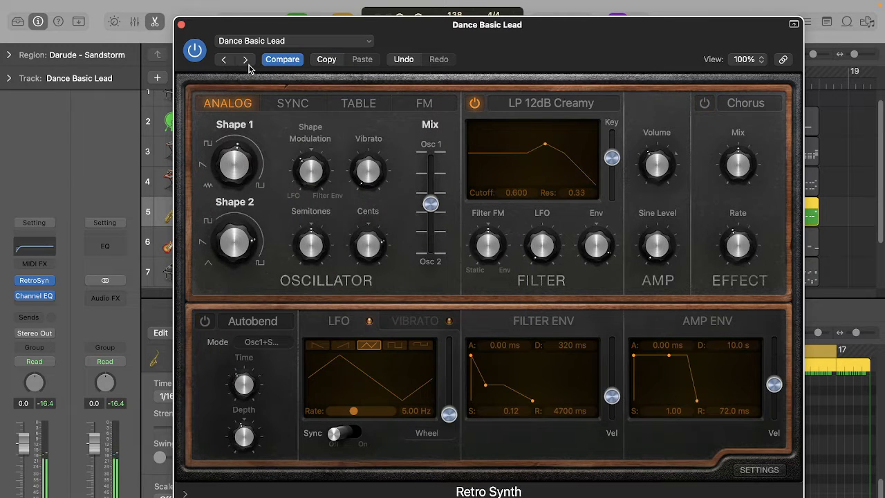
{"action": "left_click", "coordinate": [247, 62]}
{"action": "left_click", "coordinate": [247, 60]}
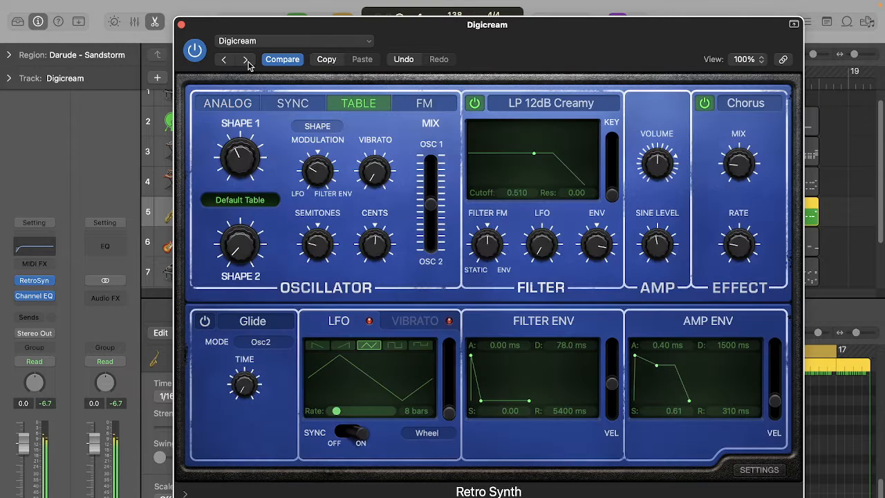
{"action": "left_click", "coordinate": [181, 26]}
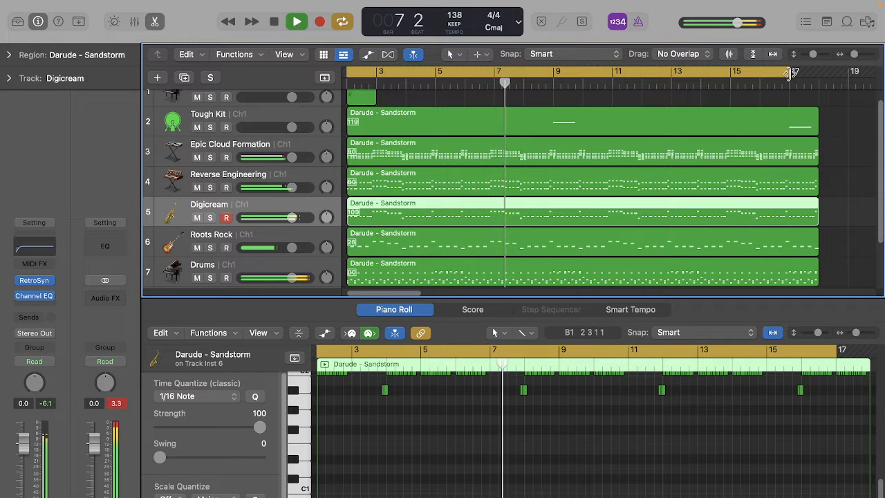
- Extend the cycle range to bar 18, where the regions end, then solo and play the Reverse Engineering track
{"action": "left_click_drag", "start_coordinate": [788, 73], "coordinate": [818, 73]}
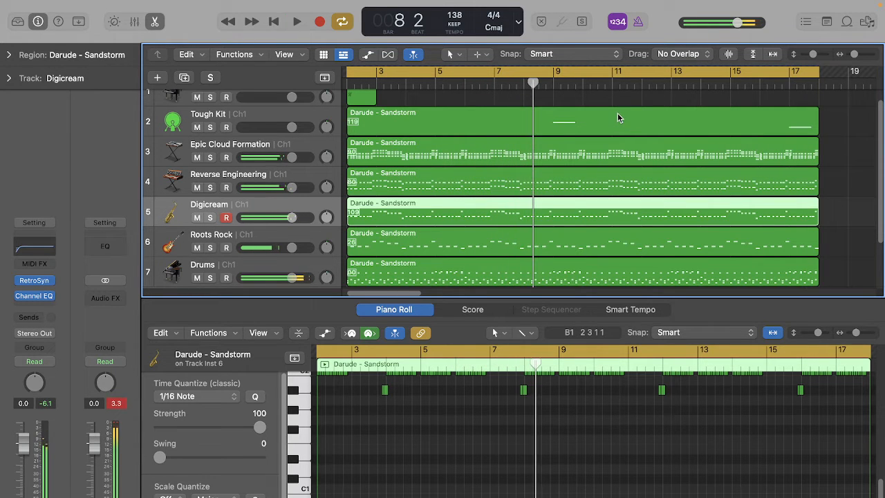
{"action": "left_click", "coordinate": [222, 182]}
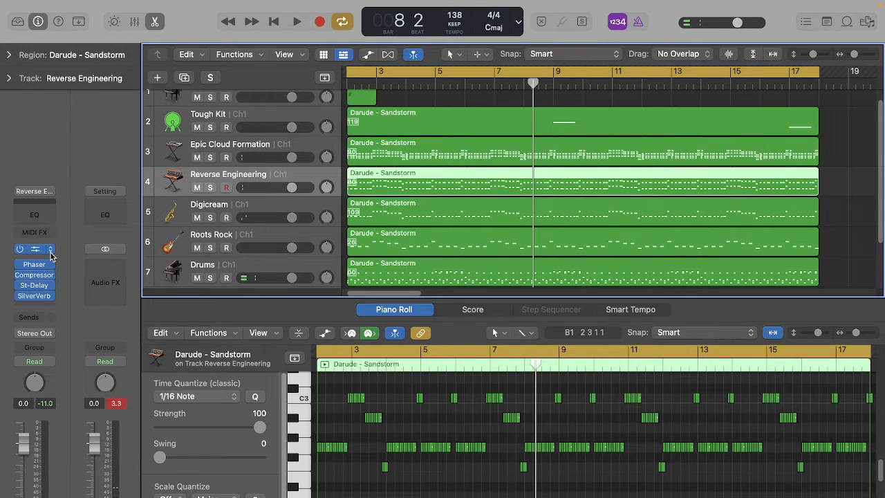
{"action": "left_click", "coordinate": [210, 188]}
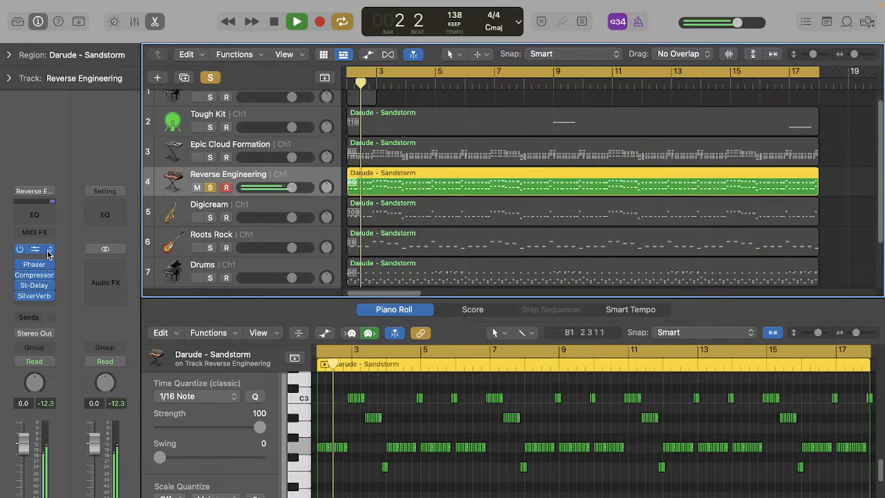
- Replace the instrument on the Reverse Engineering track with Alchemy
{"action": "left_click", "coordinate": [35, 248]}
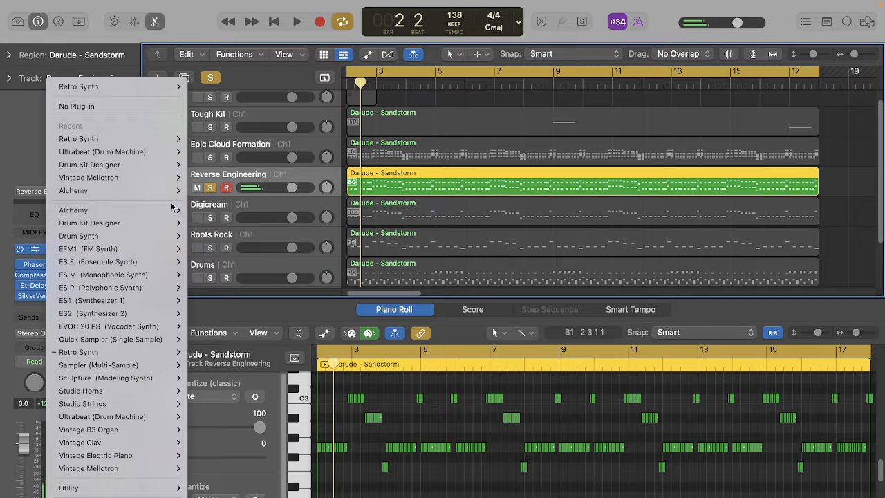
{"action": "left_click", "coordinate": [208, 208]}
{"action": "left_click", "coordinate": [50, 251]}
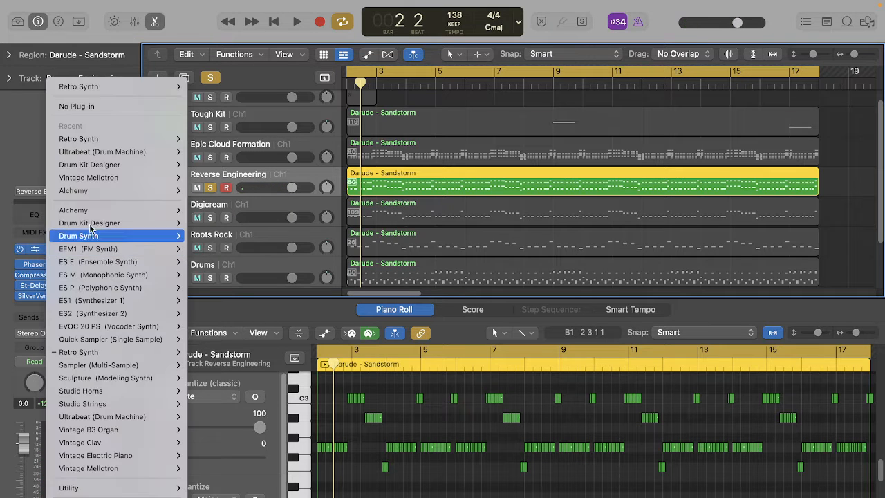
{"action": "mouse_move", "coordinate": [172, 205]}
{"action": "left_click", "coordinate": [200, 209]}
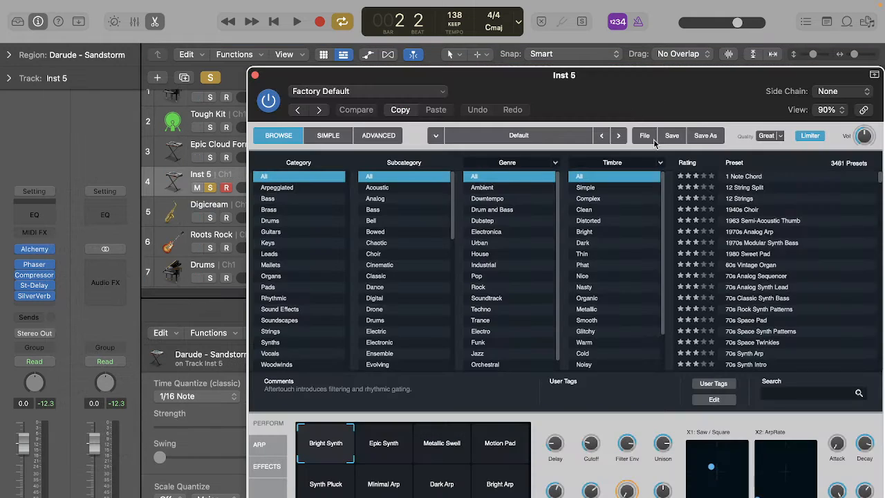
- Audition Alchemy presets, including Drum and Bass ones, load Android Funk, close the plug-in window, and hear it with all tracks before stopping playback
{"action": "left_click", "coordinate": [775, 209]}
{"action": "key", "text": "space"}
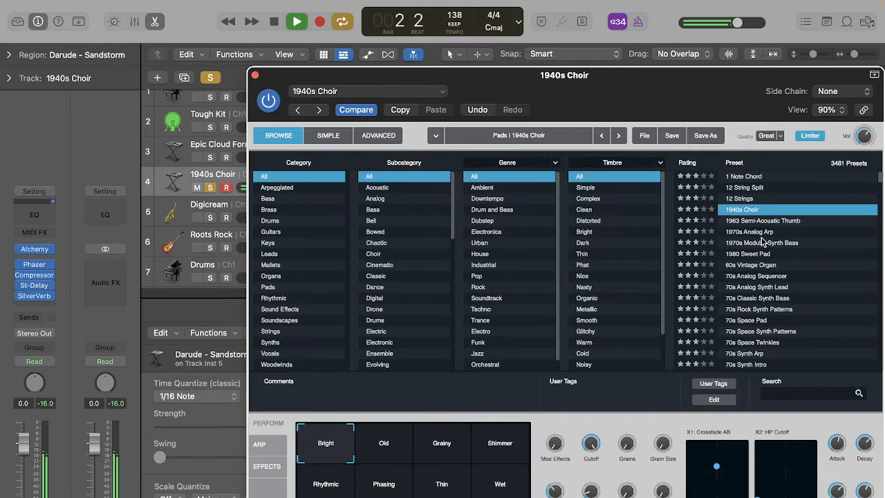
{"action": "left_click", "coordinate": [763, 239]}
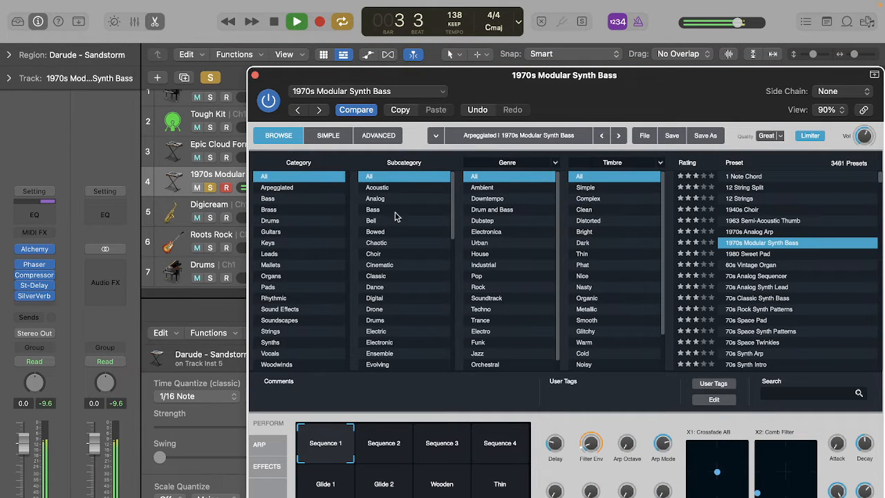
{"action": "left_click", "coordinate": [509, 210]}
{"action": "left_click", "coordinate": [752, 243]}
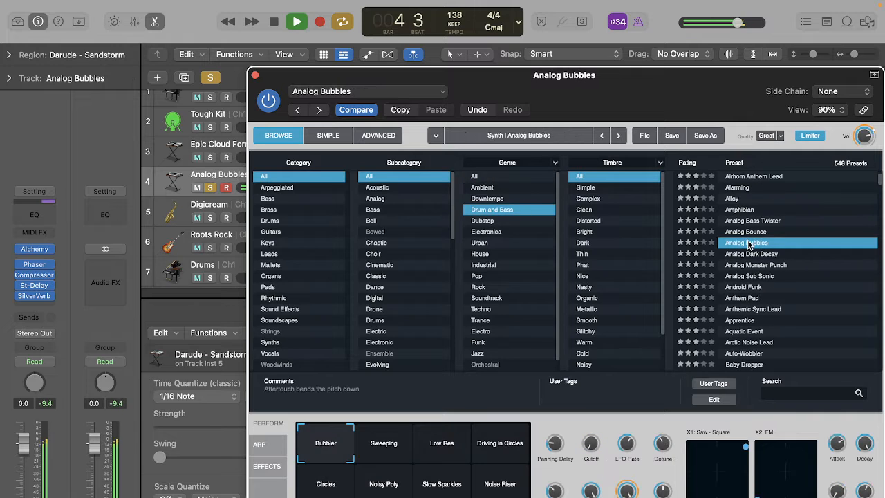
{"action": "left_click", "coordinate": [776, 287]}
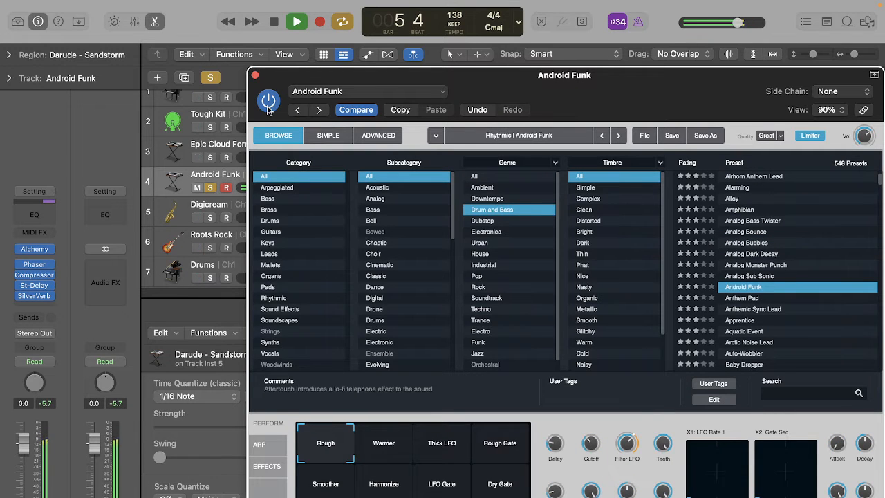
{"action": "left_click", "coordinate": [255, 75]}
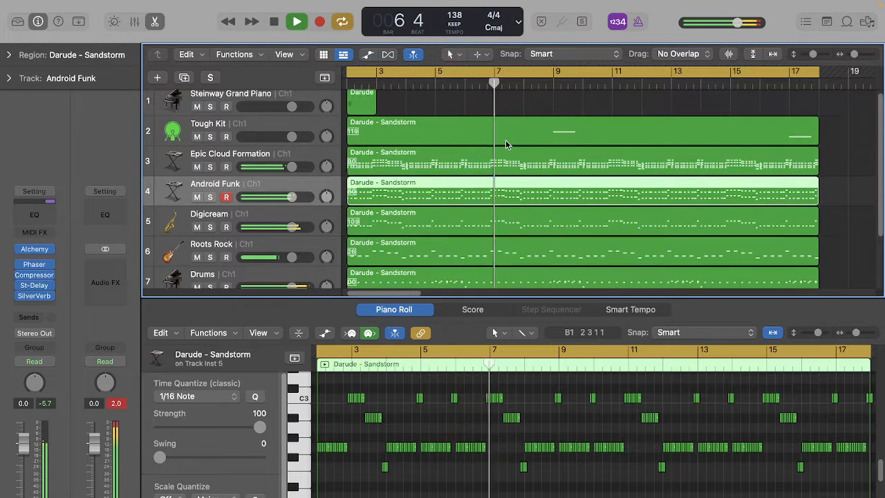
{"action": "scroll", "coordinate": [505, 139], "scroll_direction": "down", "scroll_amount": 2}
{"action": "key", "text": "space"}
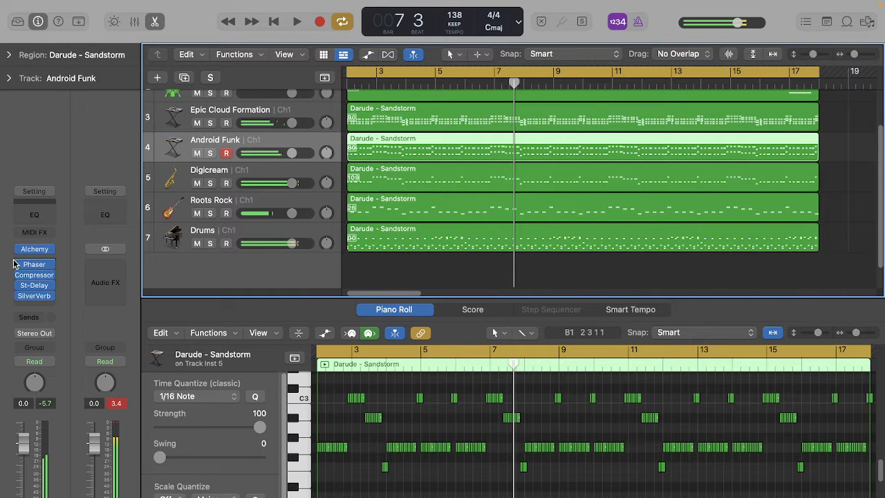
- Replace Alchemy on the Android Funk track with the stereo Retro Synth and start playback
{"action": "left_click", "coordinate": [51, 251]}
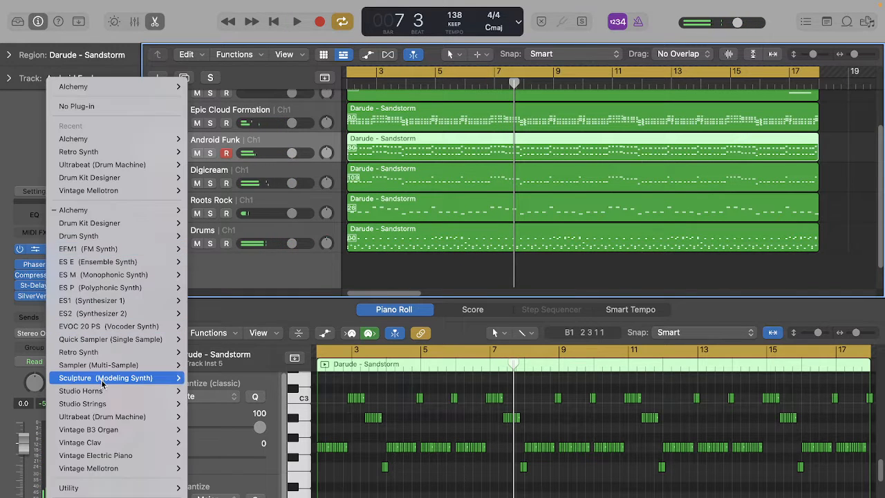
{"action": "mouse_move", "coordinate": [138, 352]}
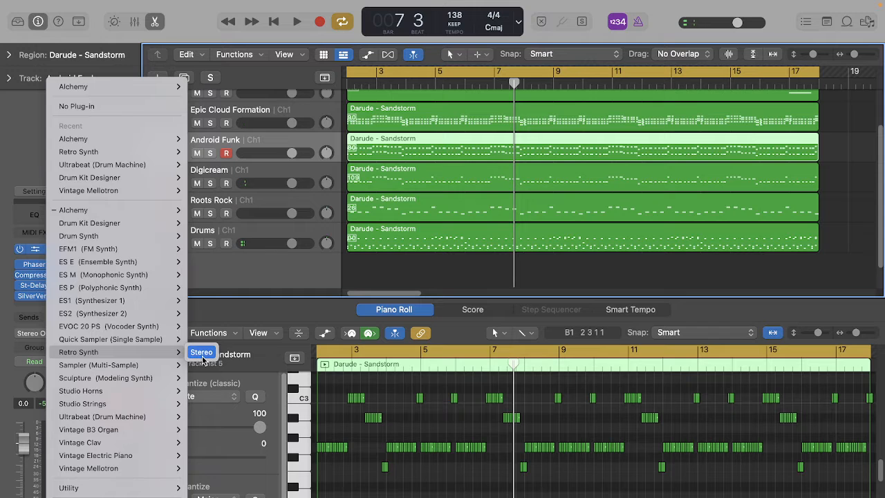
{"action": "left_click", "coordinate": [202, 355]}
{"action": "key", "text": "space"}
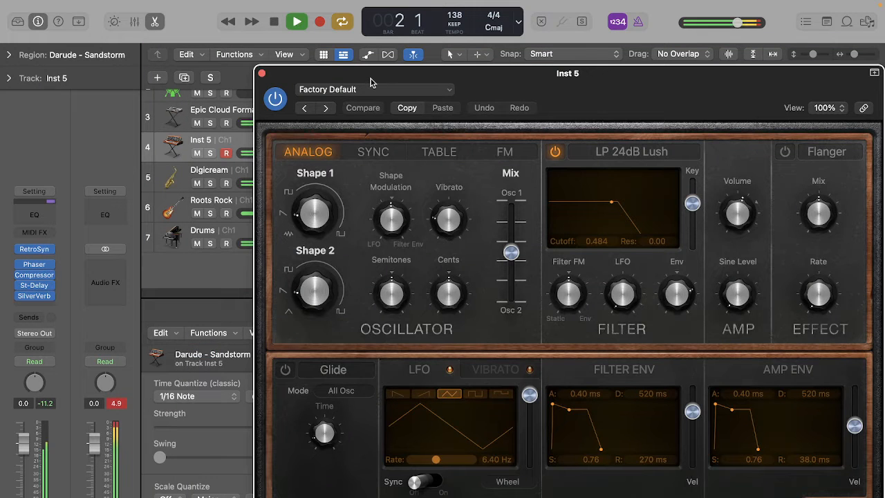
- Step through Retro Synth's presets to Bright Cycle and close the plug-in window
{"action": "left_click", "coordinate": [326, 108]}
{"action": "left_click", "coordinate": [326, 108]}
{"action": "left_click", "coordinate": [325, 108]}
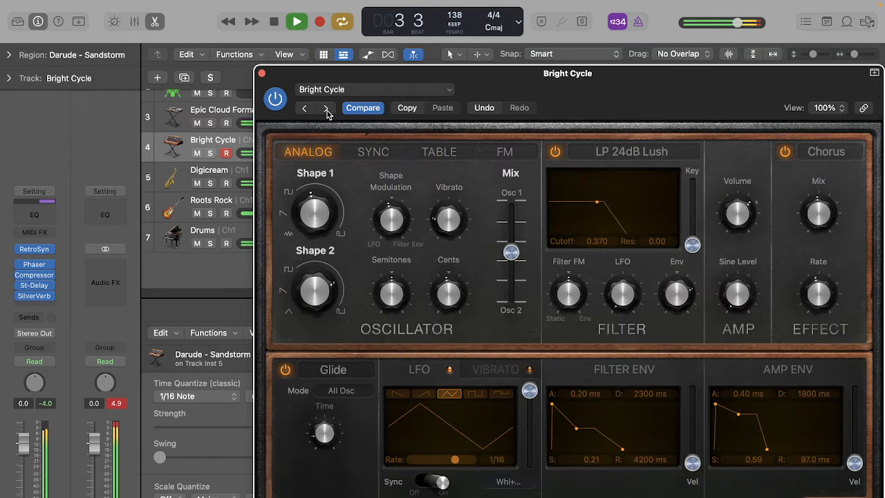
{"action": "left_click", "coordinate": [261, 73]}
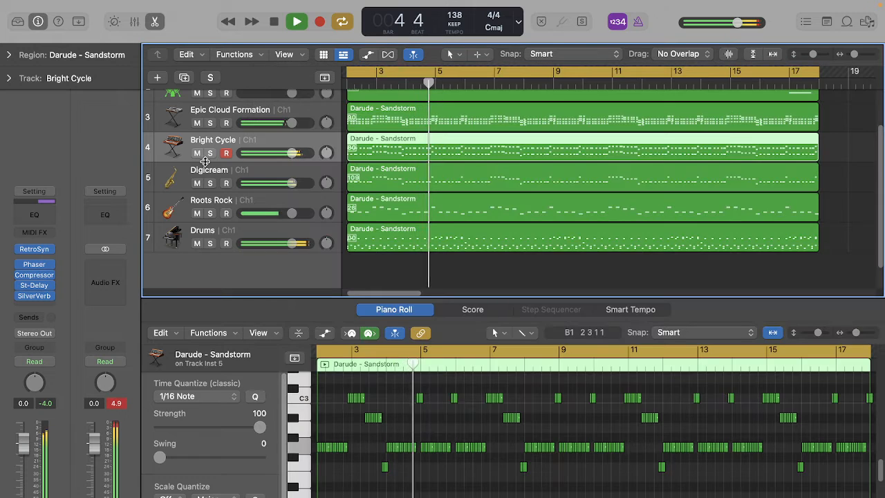
- Toggle solo on and off for the Bright Cycle track during playback, then stop playback
{"action": "left_click", "coordinate": [209, 153]}
{"action": "left_click", "coordinate": [210, 153]}
{"action": "key", "text": "space"}
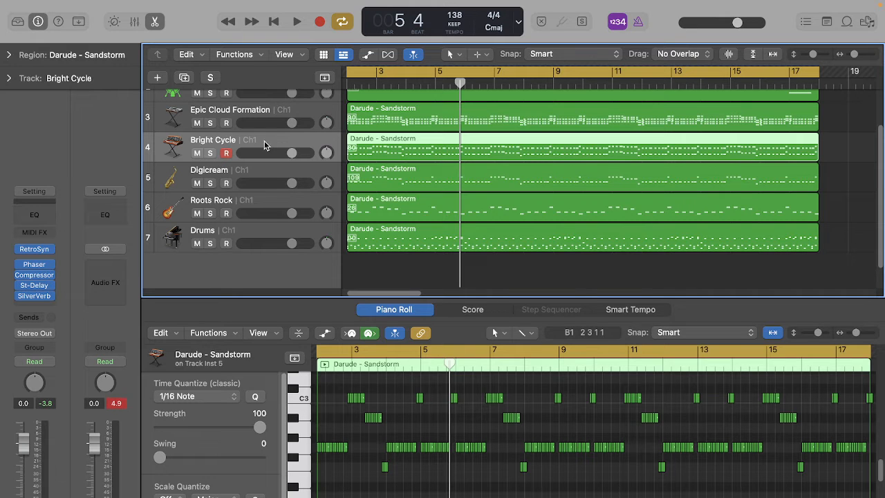
- Pan the Bright Cycle track right to +63, solo it, and play it briefly to hear the panning
{"action": "scroll", "coordinate": [349, 230], "scroll_direction": "up", "scroll_amount": 2}
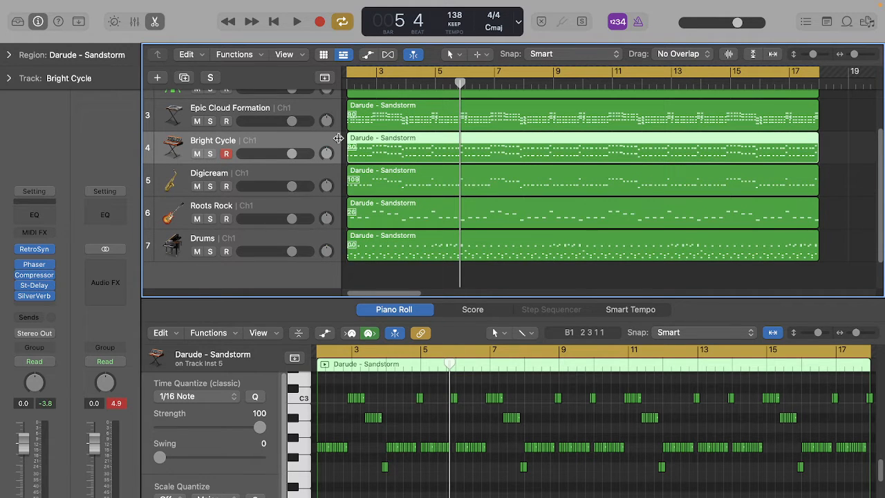
{"action": "scroll", "coordinate": [328, 184], "scroll_direction": "up", "scroll_amount": 3}
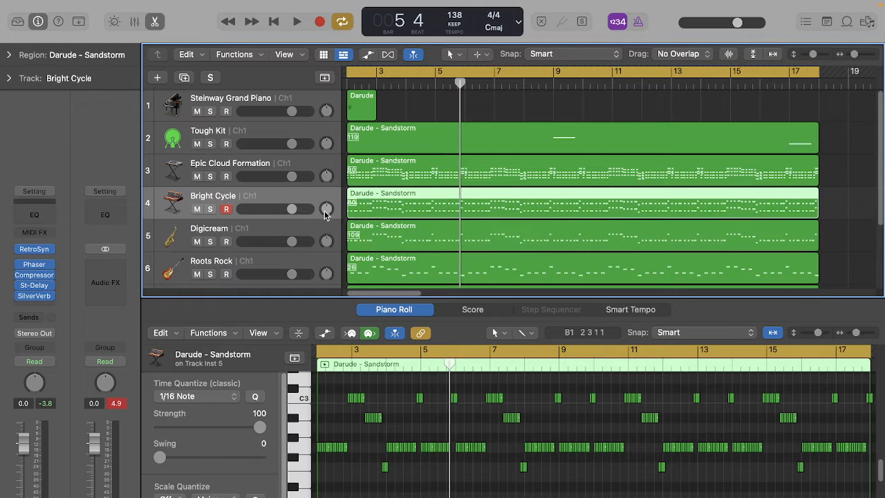
{"action": "left_click_drag", "start_coordinate": [325, 214], "coordinate": [324, 210]}
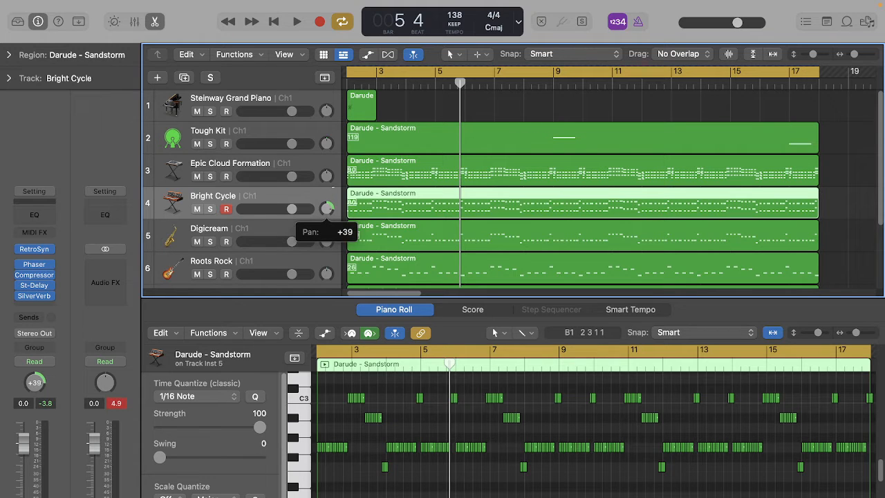
{"action": "left_click", "coordinate": [210, 208]}
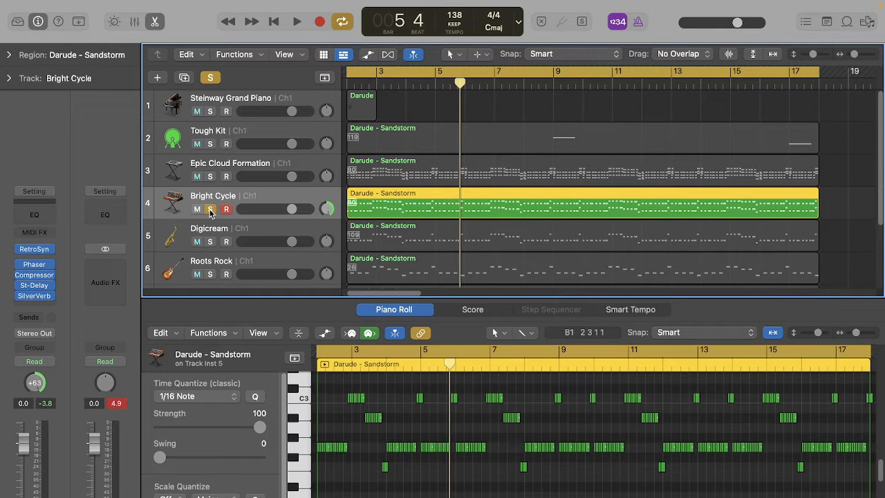
{"action": "key", "text": "space"}
{"action": "key", "text": "space"}
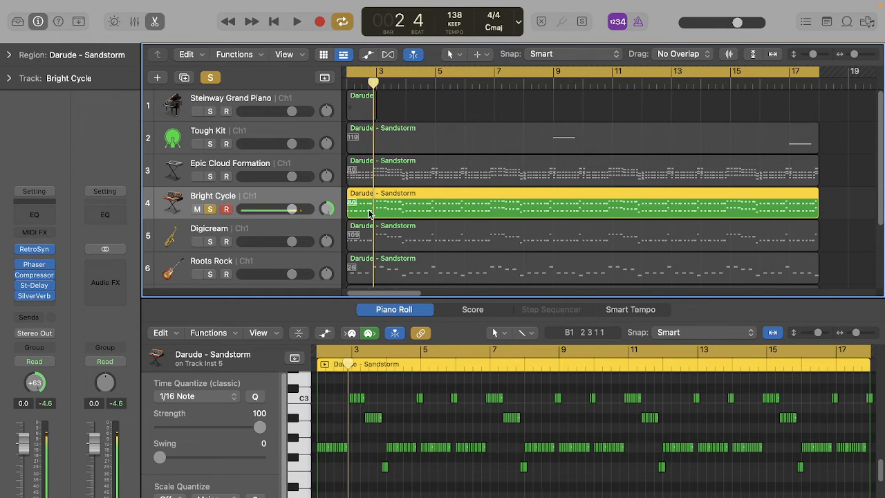
- Pan the Bright Cycle track left to -64, play it briefly in solo, and turn solo off
{"action": "left_click_drag", "start_coordinate": [322, 210], "coordinate": [322, 300]}
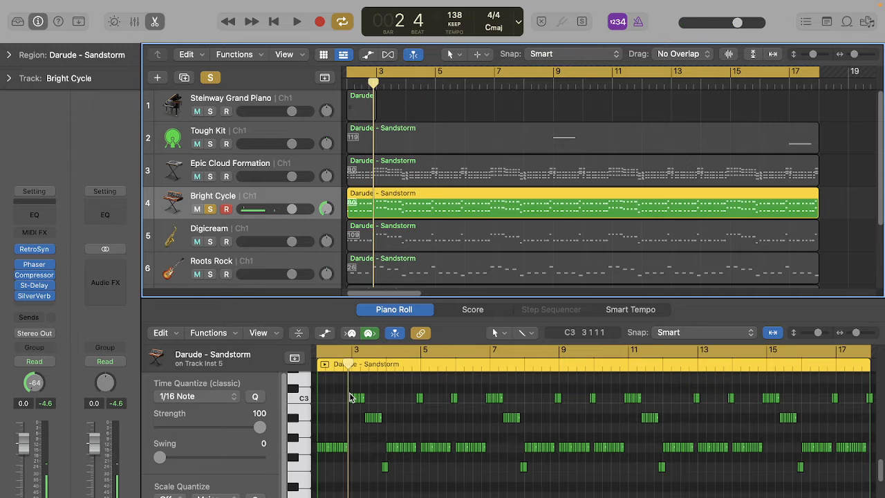
{"action": "key", "text": "space"}
{"action": "key", "text": "space"}
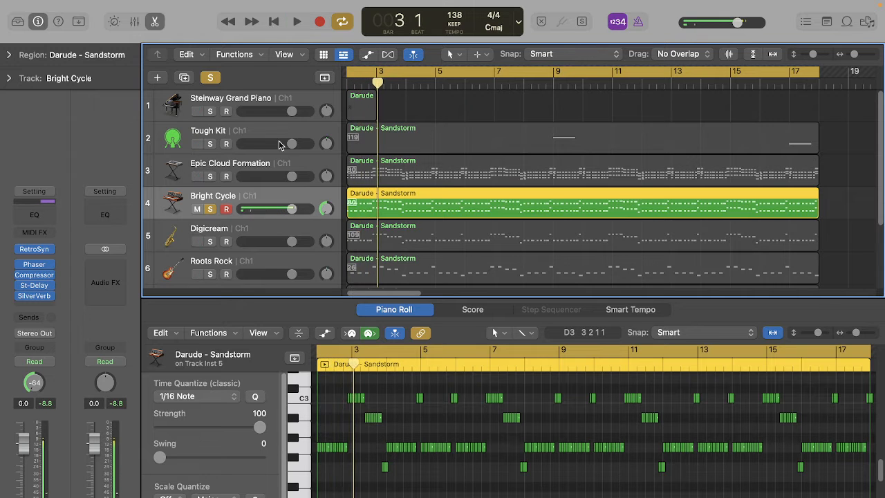
{"action": "left_click", "coordinate": [210, 77]}
- Pan the Digicream track to +63 and the Roots Rock track to the left, and start playback
{"action": "scroll", "coordinate": [311, 193], "scroll_direction": "down", "scroll_amount": 3}
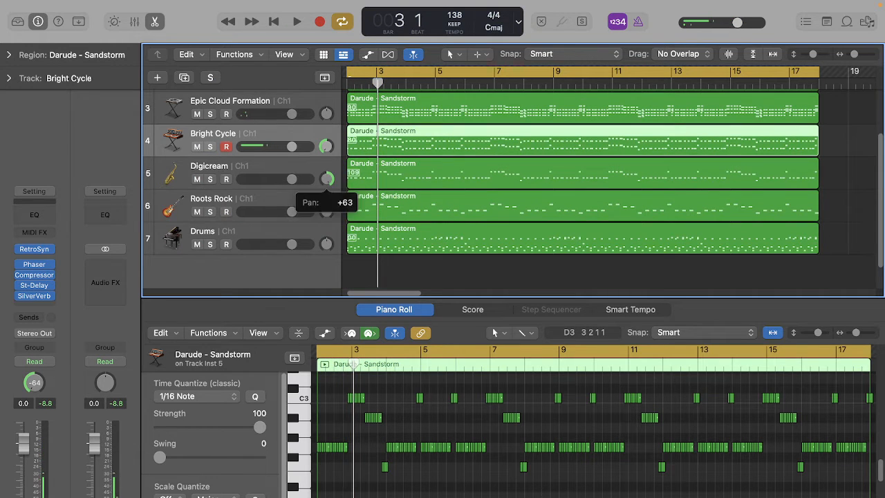
{"action": "left_click_drag", "start_coordinate": [326, 211], "coordinate": [326, 257]}
{"action": "key", "text": "space"}
- Pan Epic Cloud Formation to +63 with its track moved to first place, pan Steinway Grand Piano to the left, and stop playback
{"action": "scroll", "coordinate": [326, 186], "scroll_direction": "up", "scroll_amount": 3}
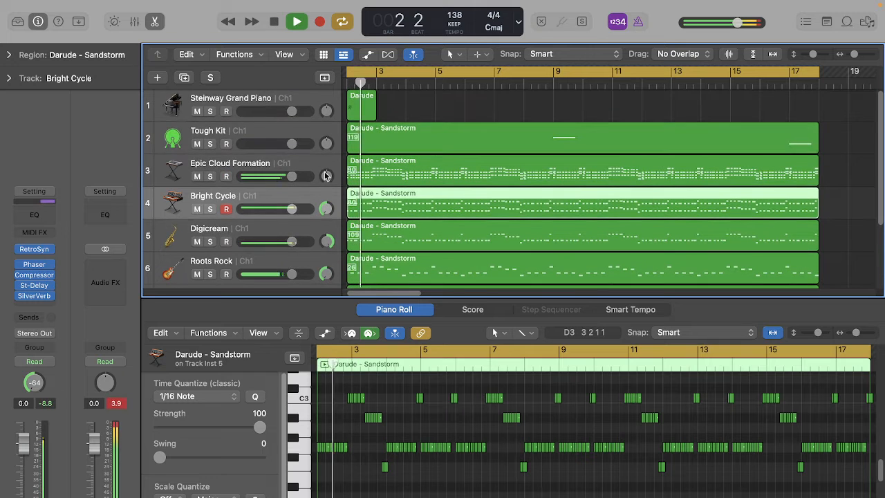
{"action": "left_click_drag", "start_coordinate": [334, 170], "coordinate": [326, 66]}
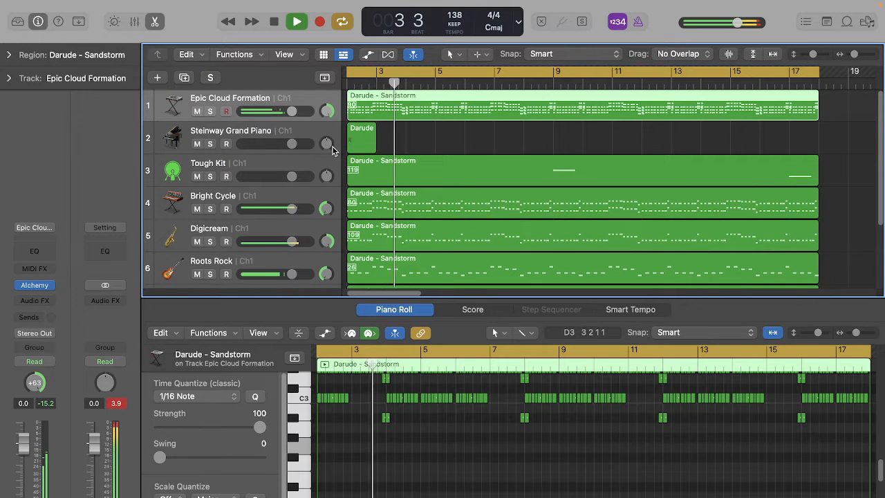
{"action": "left_click_drag", "start_coordinate": [326, 143], "coordinate": [326, 187]}
{"action": "scroll", "coordinate": [362, 168], "scroll_direction": "down", "scroll_amount": 3}
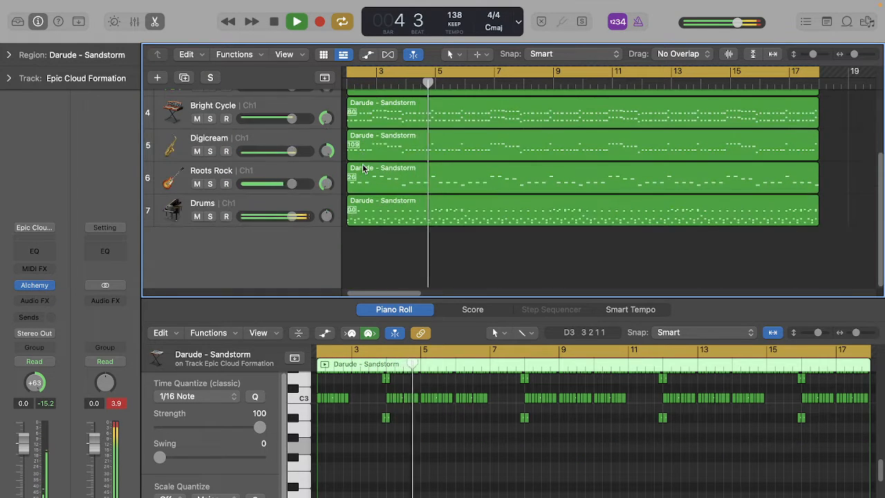
{"action": "scroll", "coordinate": [362, 168], "scroll_direction": "up", "scroll_amount": 2}
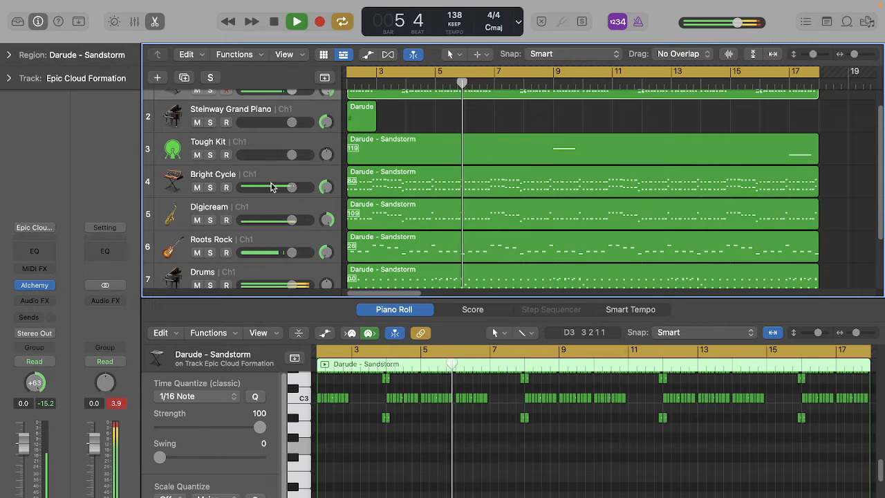
{"action": "key", "text": "space"}
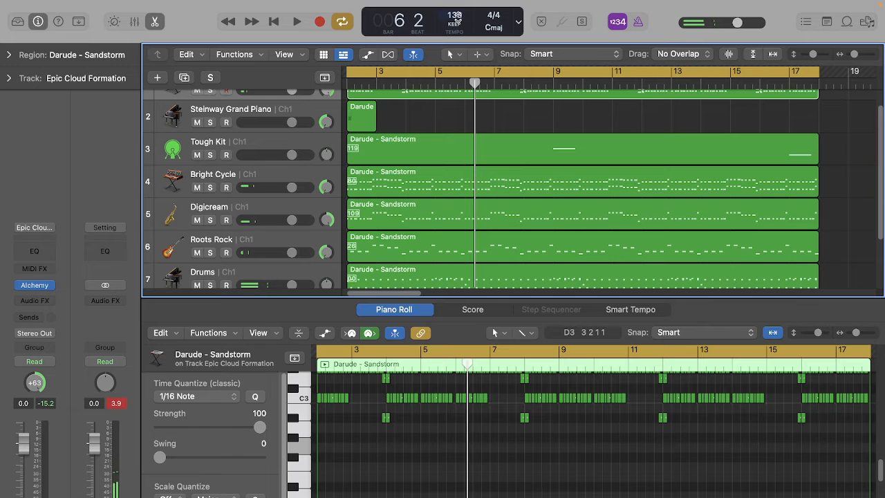
- Try to raise the project tempo to 142, dismiss the alert, and raise the 138 tempo event to 182 in the Tempo track
{"action": "left_click_drag", "start_coordinate": [456, 15], "coordinate": [496, 5]}
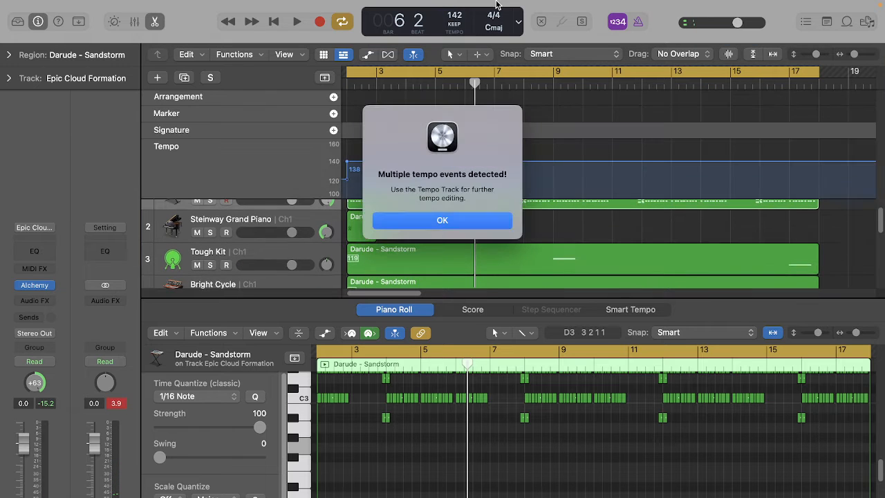
{"action": "left_click", "coordinate": [434, 221]}
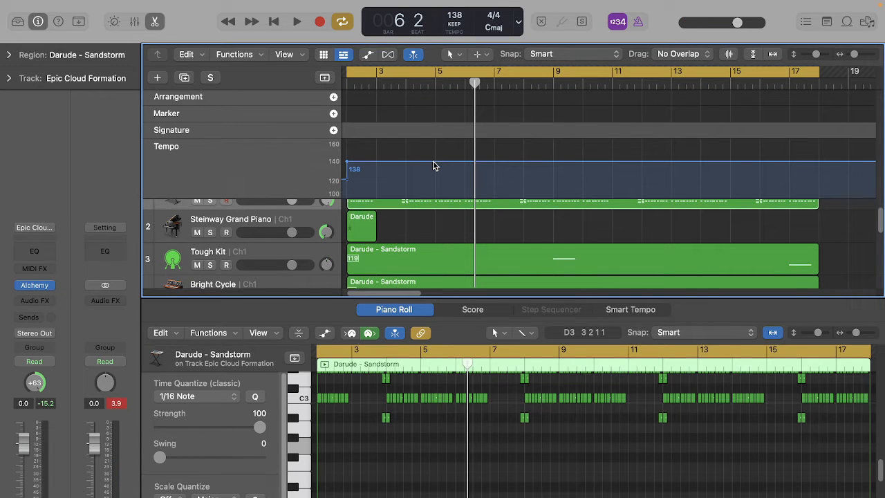
{"action": "left_click_drag", "start_coordinate": [433, 166], "coordinate": [439, 125]}
- Play the arrangement at the new tempo, look over the lower tracks, and stop playback
{"action": "key", "text": "space"}
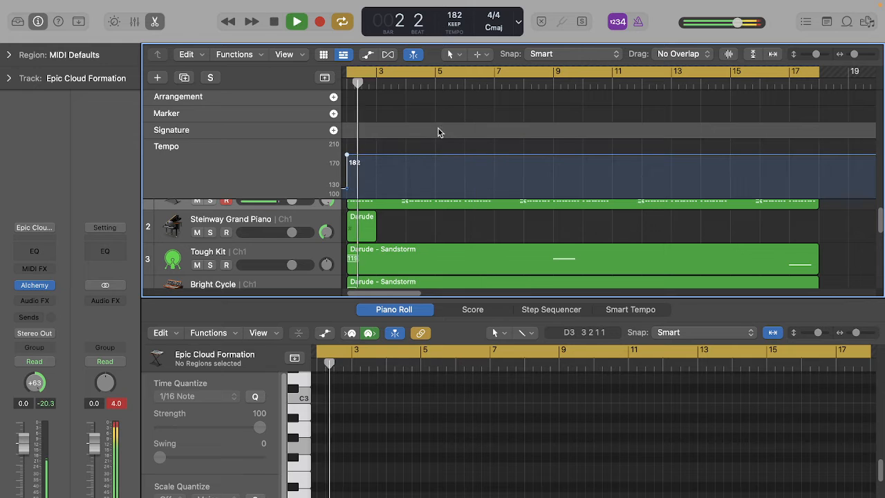
{"action": "scroll", "coordinate": [450, 134], "scroll_direction": "up", "scroll_amount": 1}
{"action": "scroll", "coordinate": [445, 138], "scroll_direction": "down", "scroll_amount": 5}
{"action": "key", "text": "space"}
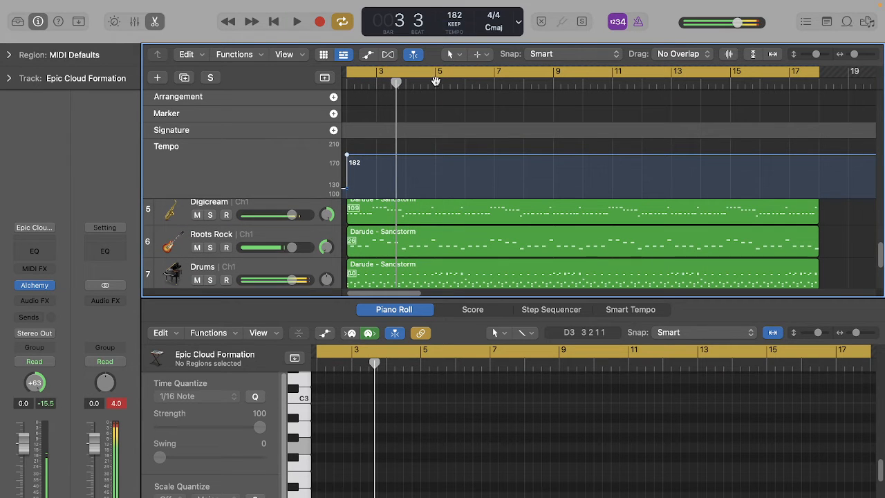
- Lower the 182 tempo event to 85 in the Tempo track, then play the arrangement and stop playback
{"action": "left_click_drag", "start_coordinate": [467, 171], "coordinate": [471, 214]}
{"action": "key", "text": "space"}
{"action": "scroll", "coordinate": [470, 168], "scroll_direction": "down", "scroll_amount": 5}
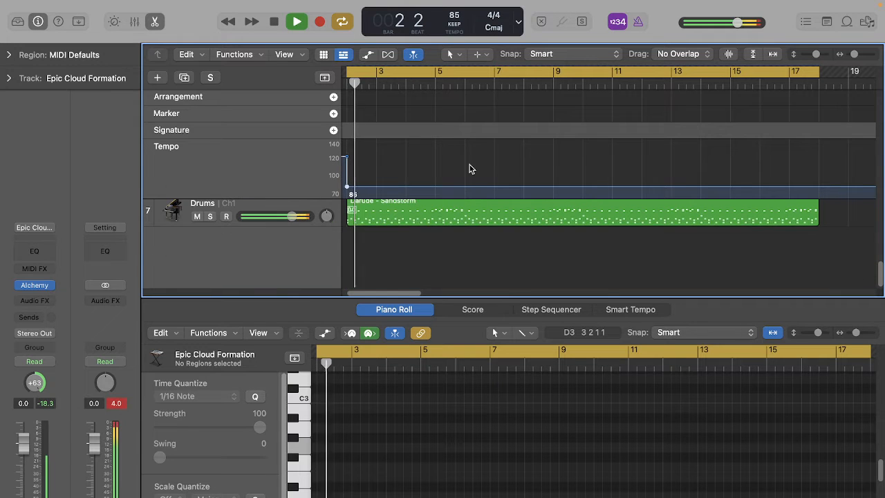
{"action": "left_click", "coordinate": [343, 25]}
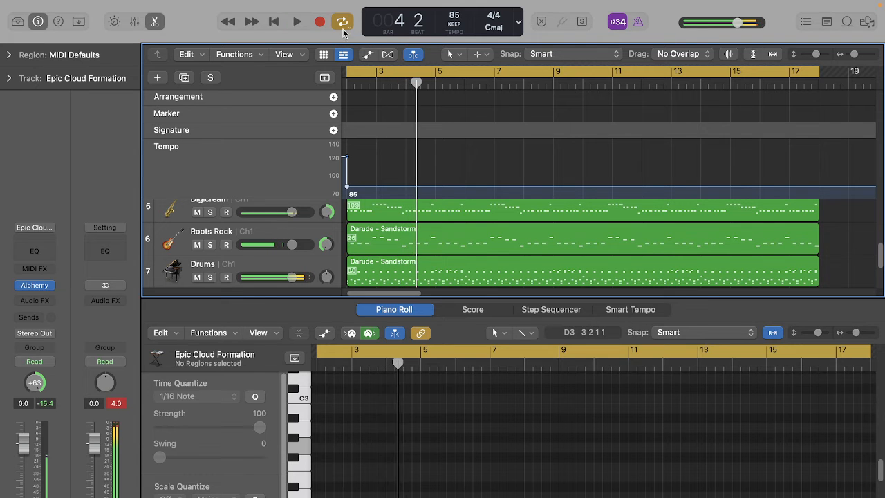
{"action": "mouse_move", "coordinate": [235, 3]}
{"action": "key", "text": "super+s"}
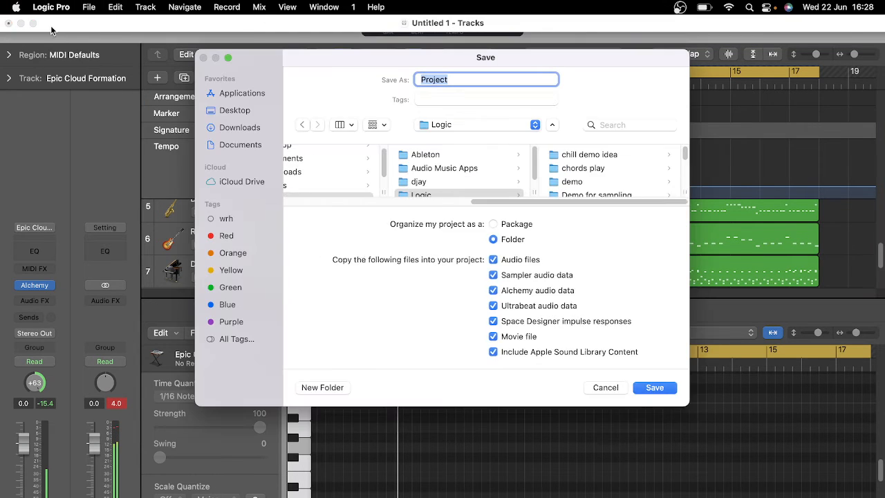
{"action": "left_click", "coordinate": [604, 387]}
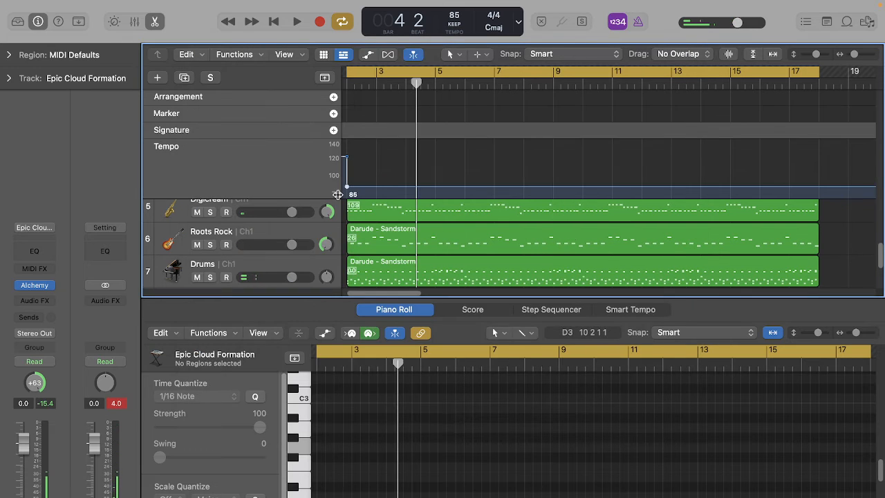
- Turn off cycle mode and hide the global tracks
{"action": "left_click", "coordinate": [344, 24]}
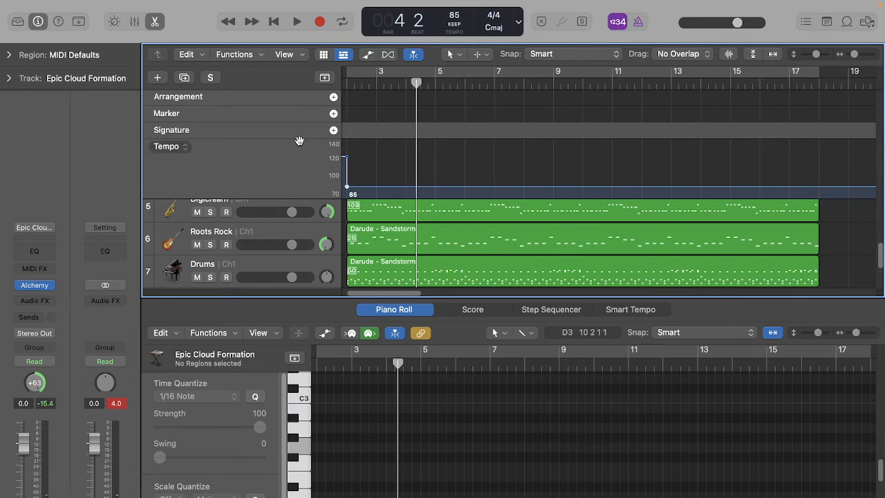
{"action": "left_click", "coordinate": [324, 77]}
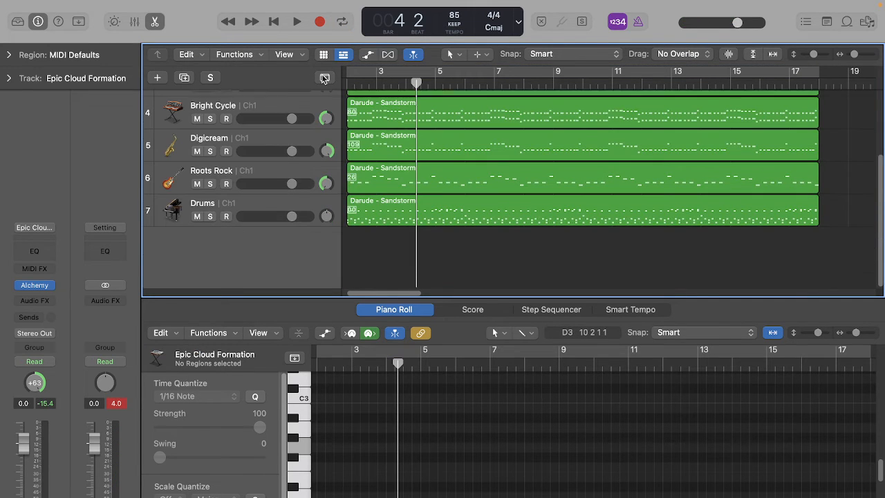
- Open the Retro Synth instrument on the Digicream track, look over its preset categories, and close the plug-in window
{"action": "left_click", "coordinate": [244, 140]}
{"action": "left_click", "coordinate": [42, 283]}
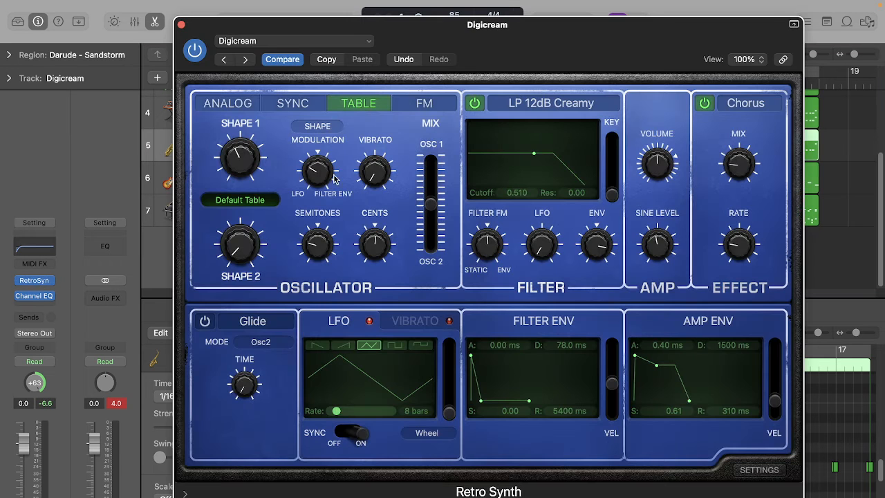
{"action": "left_click", "coordinate": [292, 43]}
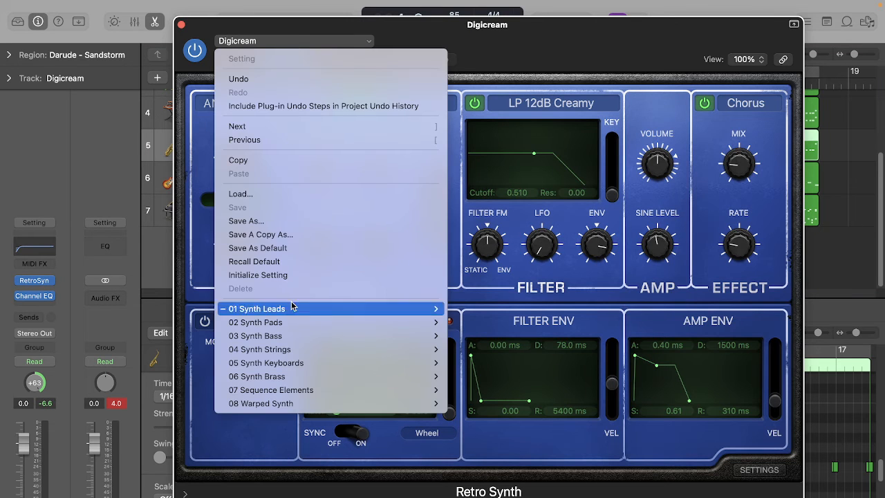
{"action": "left_click", "coordinate": [249, 29]}
{"action": "left_click", "coordinate": [181, 26]}
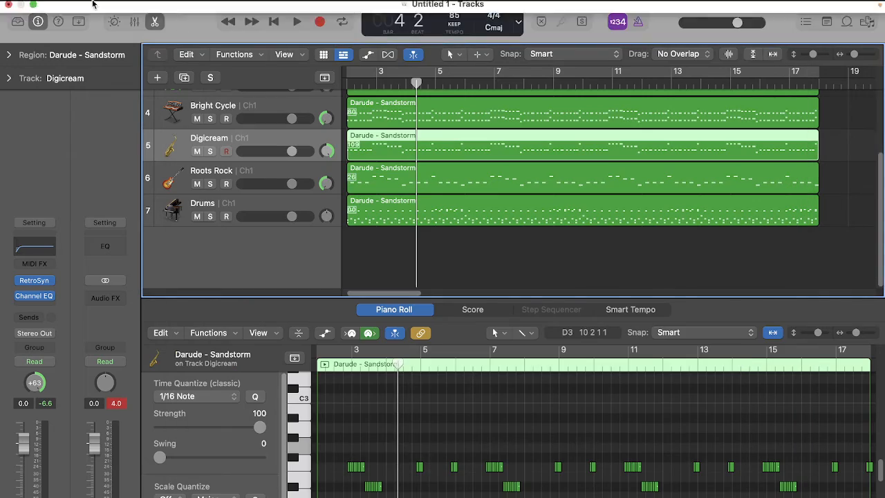
- Take the project window out of full screen
{"action": "left_click", "coordinate": [34, 24]}
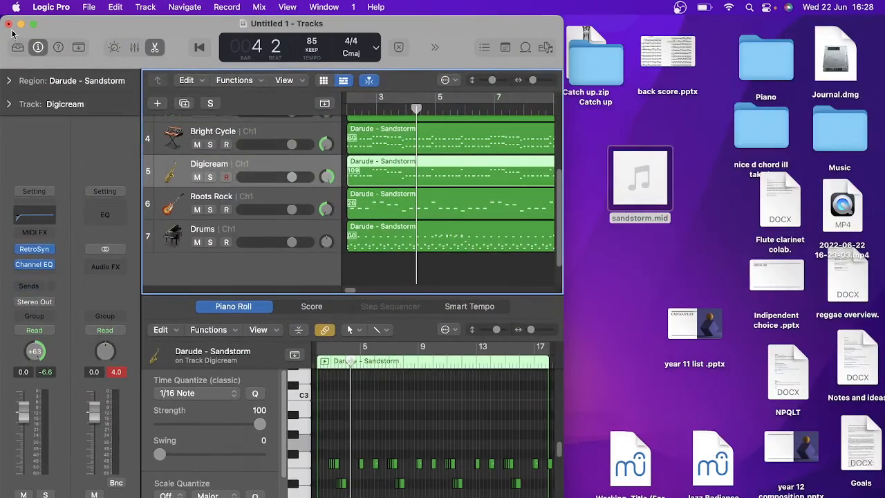